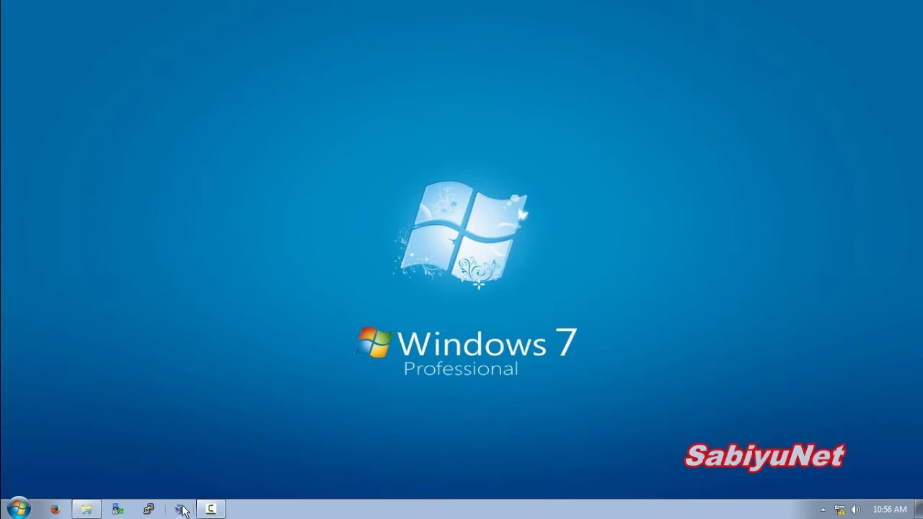
# - Open Oracle VM VirtualBox and check the installed extension packages in its preferences
pyautogui.click(180, 507)
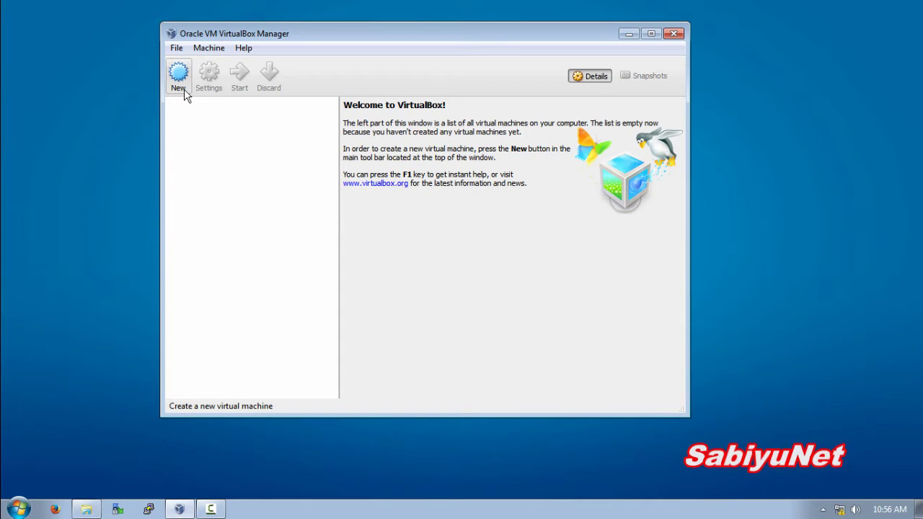
pyautogui.click(184, 50)
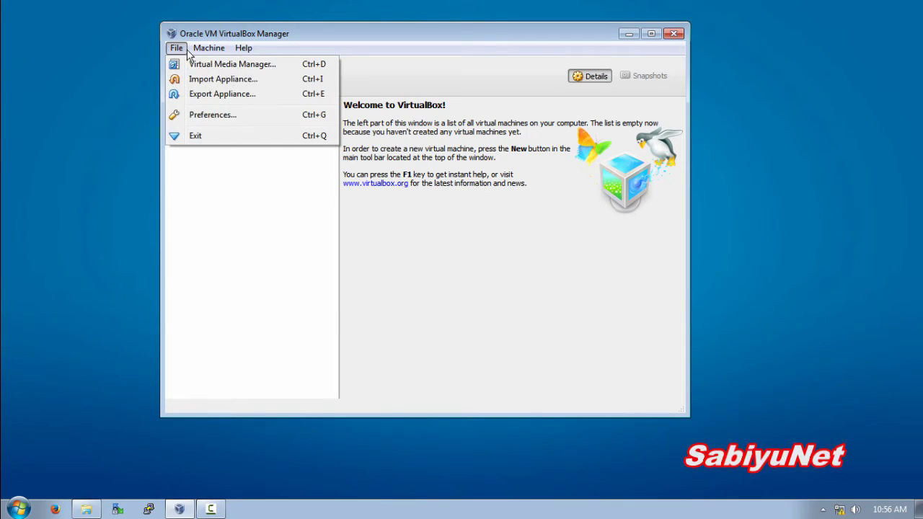
pyautogui.click(201, 114)
pyautogui.click(283, 187)
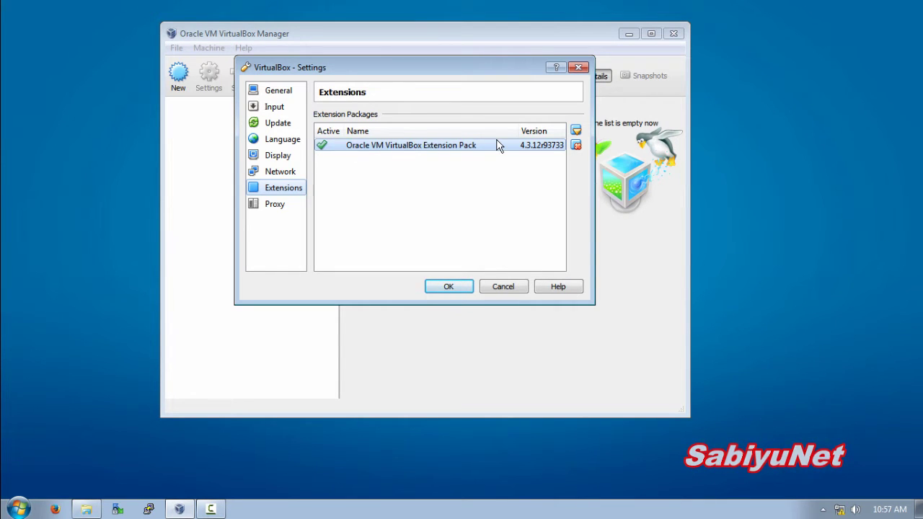
pyautogui.click(454, 285)
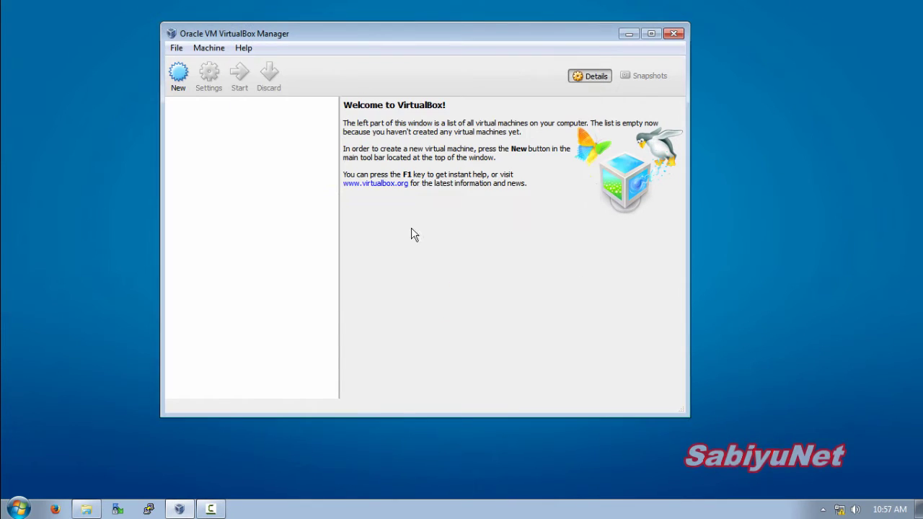
# - Start a new virtual machine named Mikrotik 5.20 with type Linux and version Other Linux (32 bit)
pyautogui.click(184, 91)
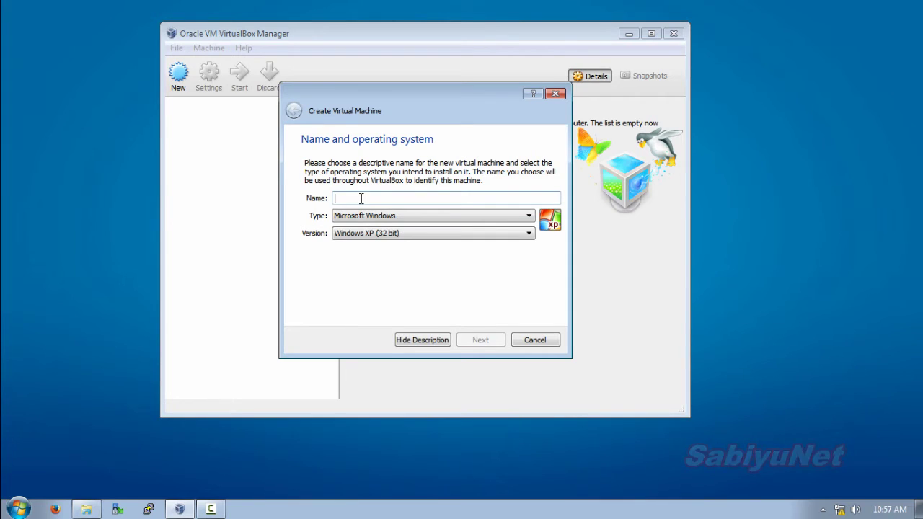
pyautogui.write('Mikrotik')
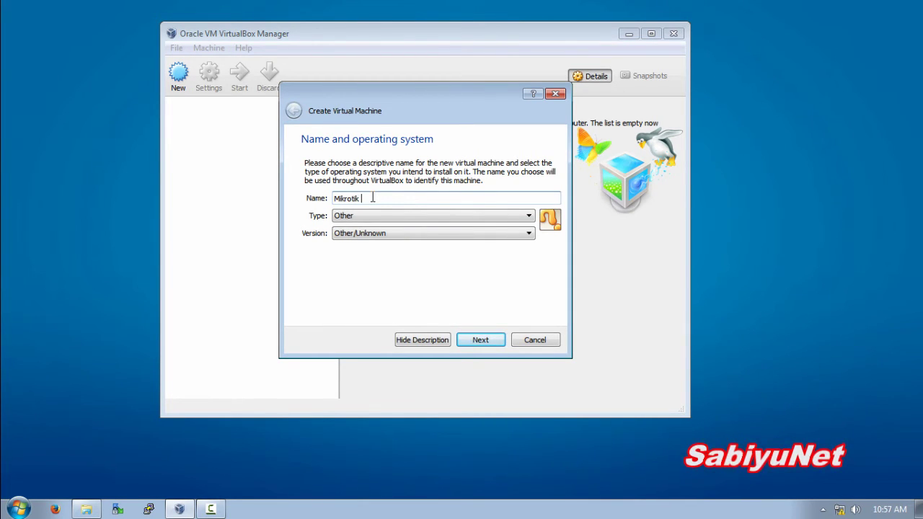
pyautogui.write(' 5.20')
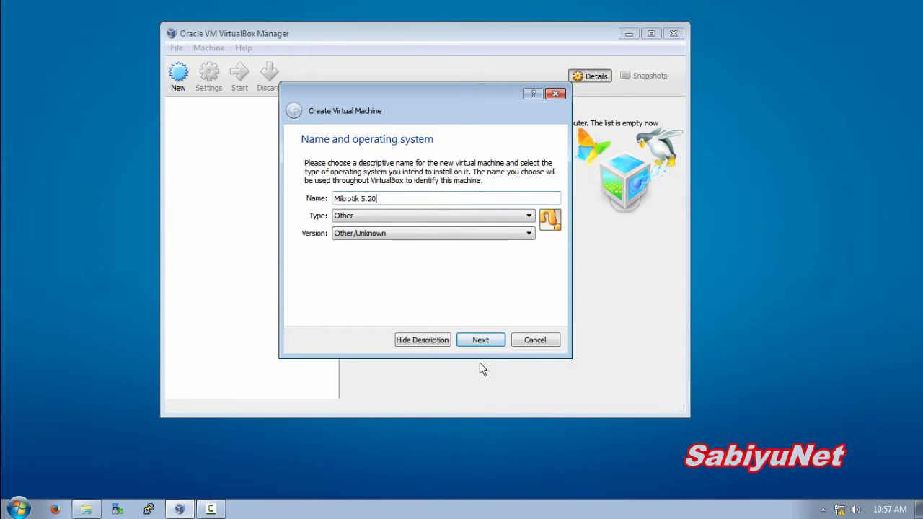
pyautogui.click(407, 220)
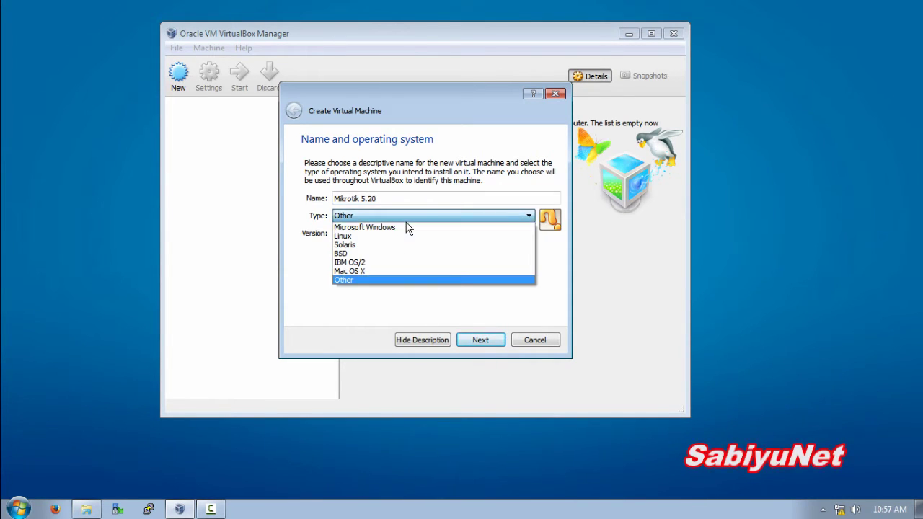
pyautogui.click(407, 236)
pyautogui.click(405, 240)
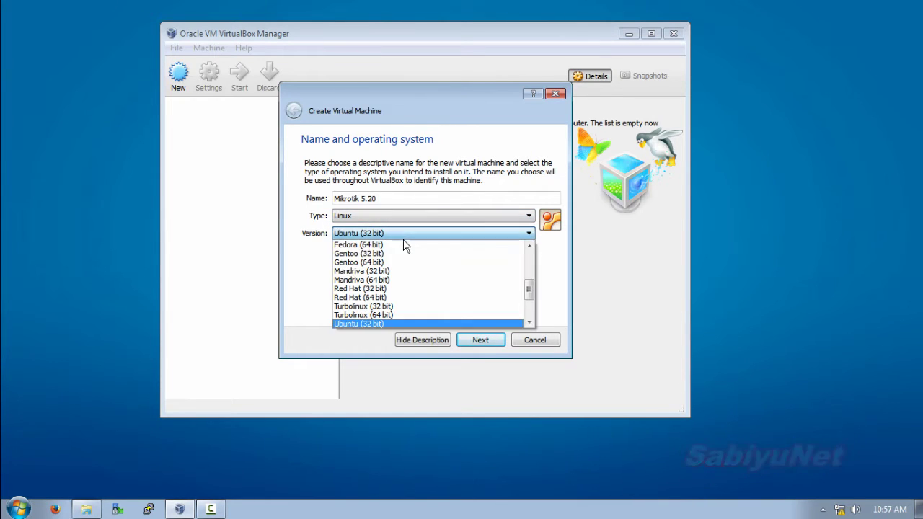
pyautogui.scroll(-3, 402, 296)
pyautogui.click(396, 319)
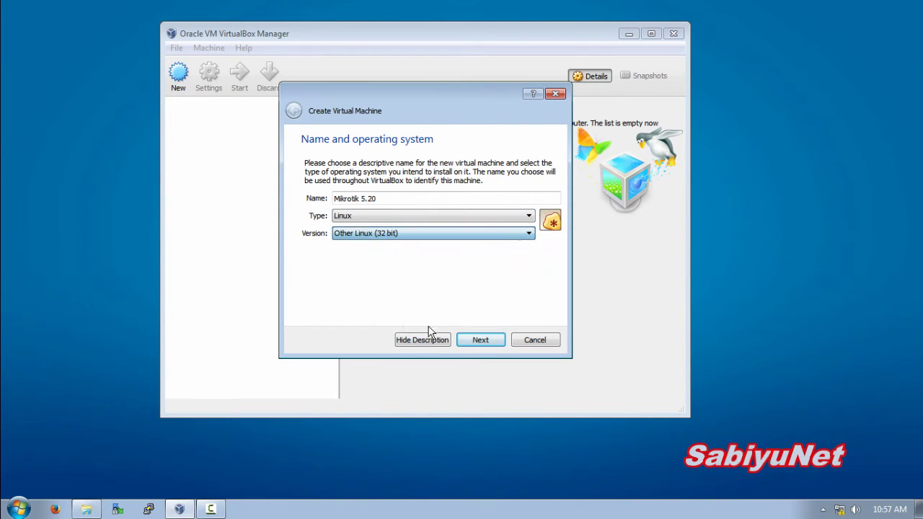
pyautogui.click(470, 346)
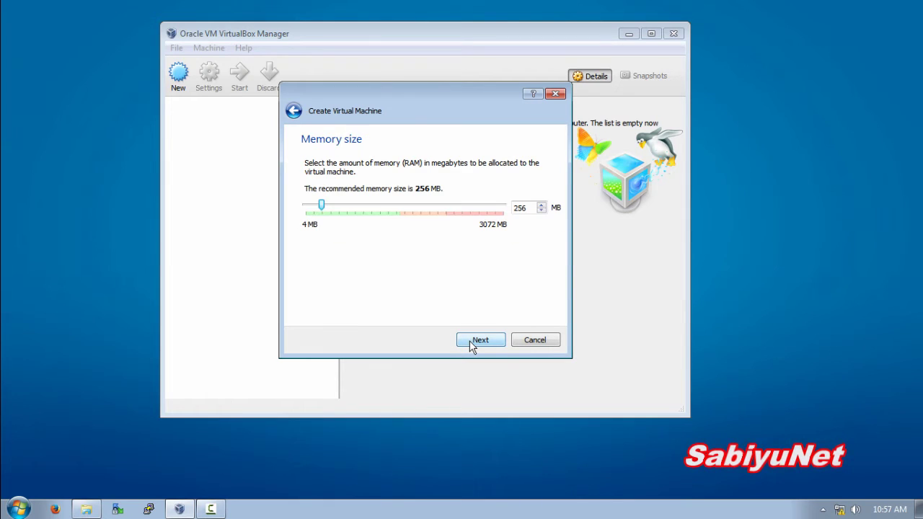
# - Allocate 512 MB of memory and create a dynamically allocated 8.00 GB virtual hard drive for the new machine
pyautogui.moveTo(323, 207); pyautogui.dragTo(341, 215)
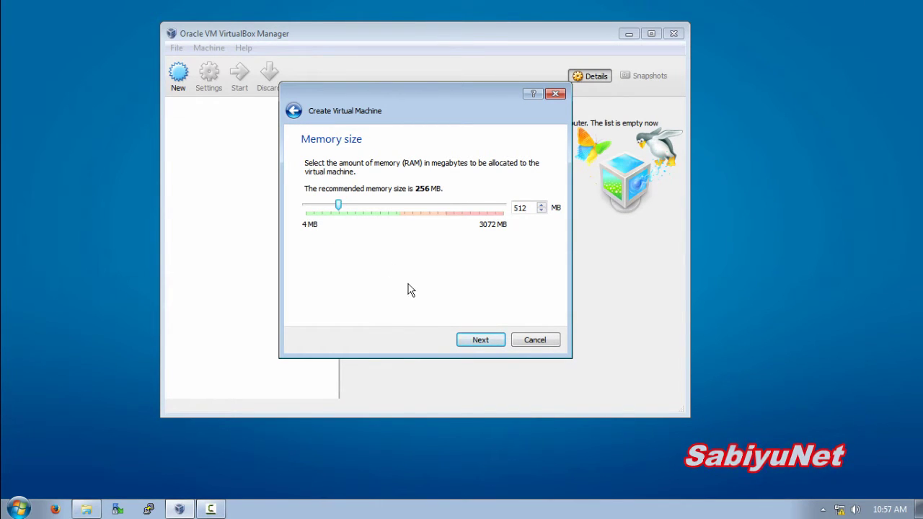
pyautogui.click(473, 344)
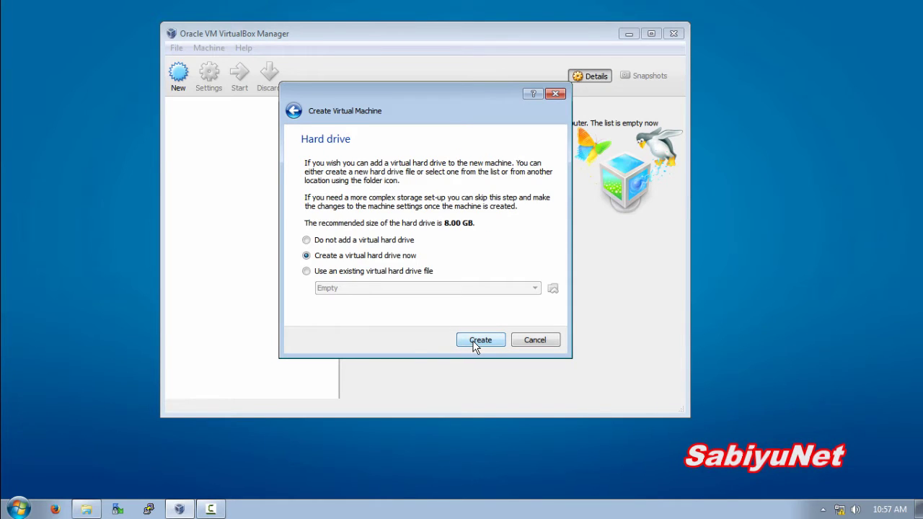
pyautogui.click(473, 344)
pyautogui.click(502, 354)
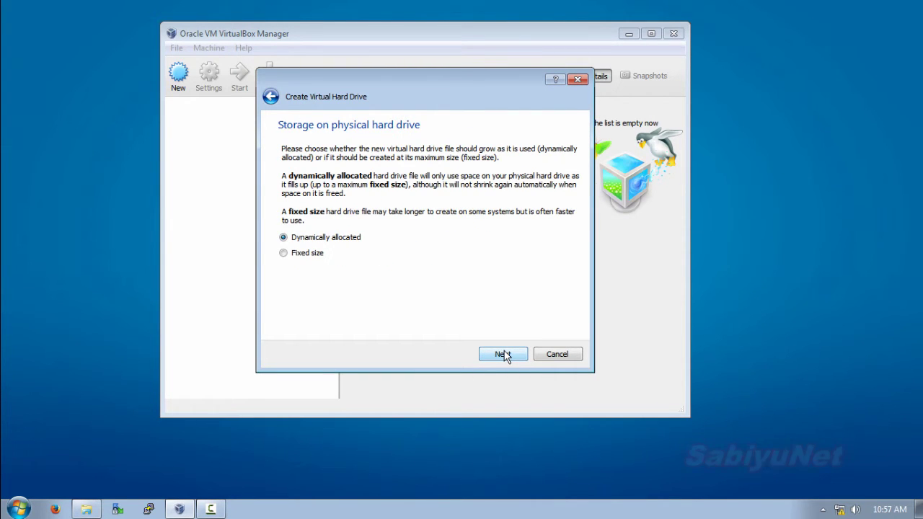
pyautogui.click(502, 354)
pyautogui.click(503, 353)
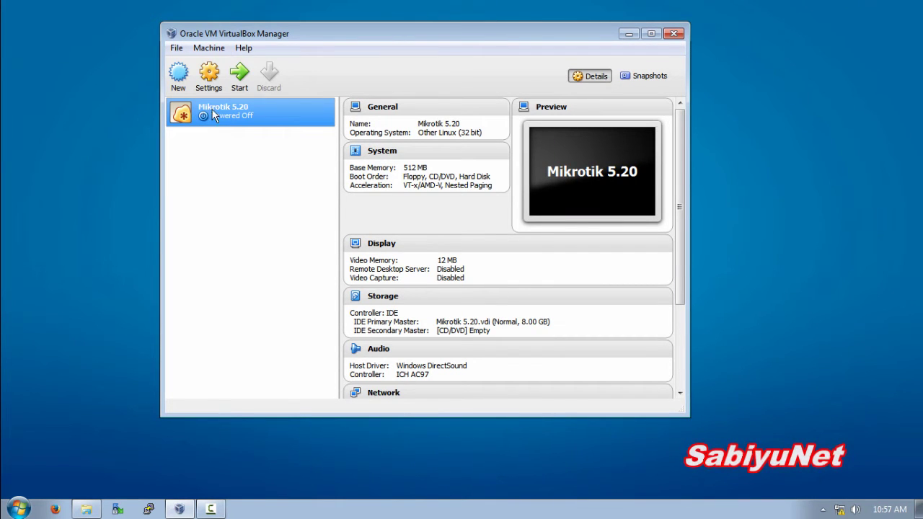
# - In the Mikrotik 5.20 machine's system settings, disable Floppy in the boot order and move it below Hard Disk
pyautogui.click(202, 86)
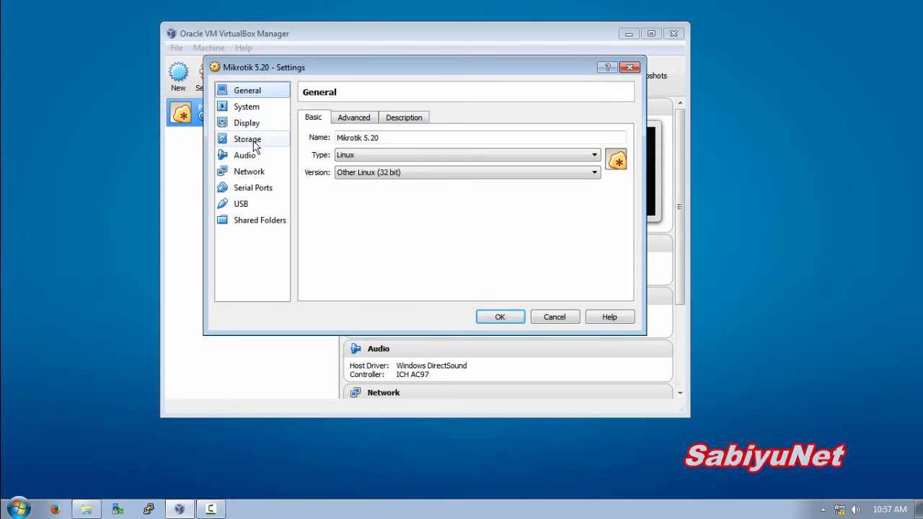
pyautogui.click(247, 108)
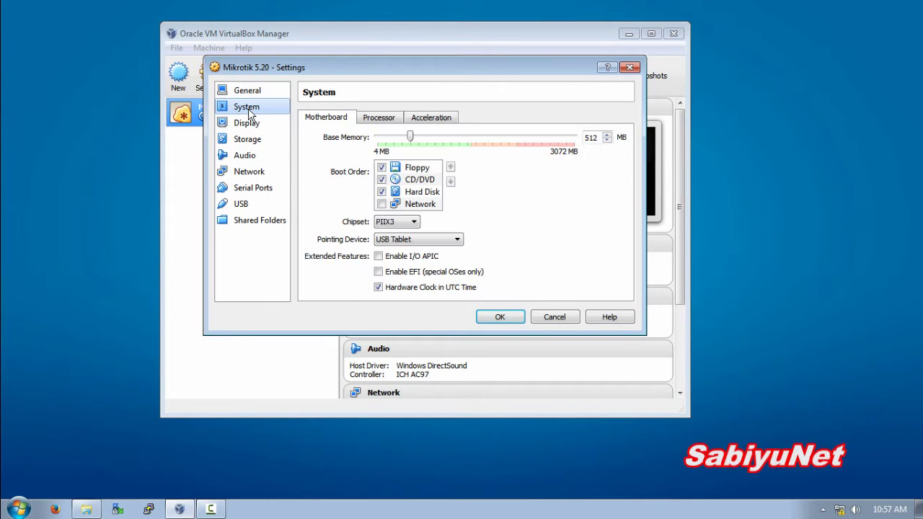
pyautogui.click(382, 167)
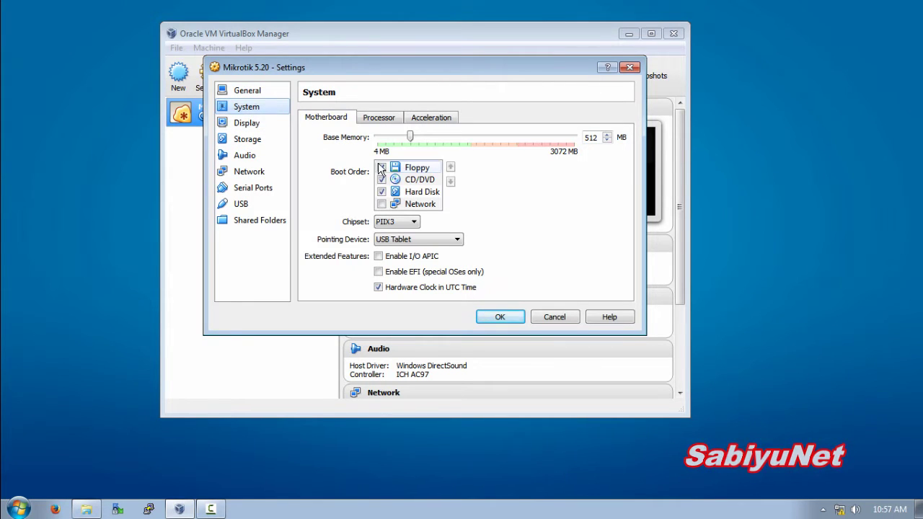
pyautogui.click(449, 182)
pyautogui.click(450, 182)
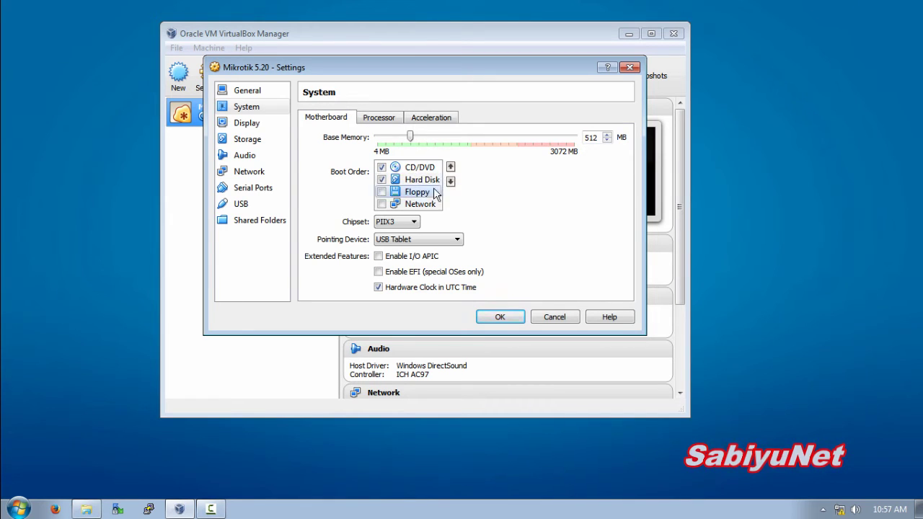
# - Remove the Mikrotik 5.20.vdi hard disk from the machine's IDE storage controller
pyautogui.click(246, 123)
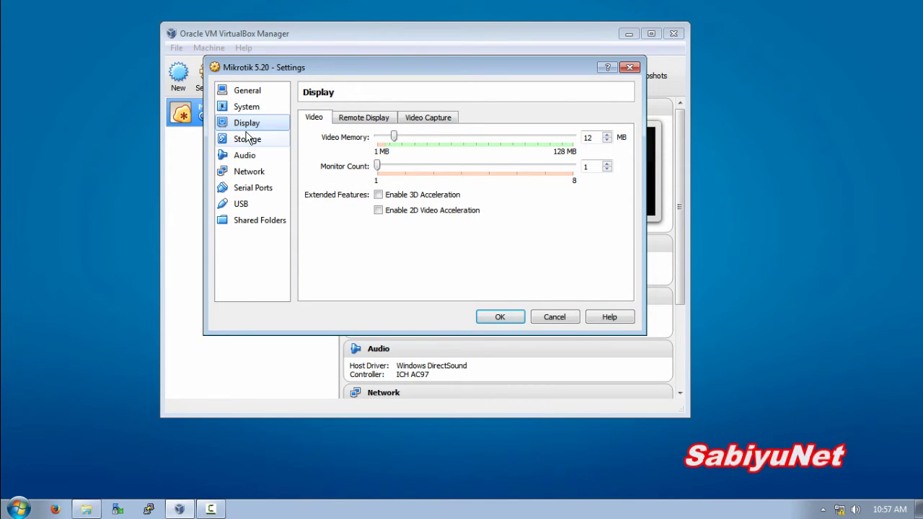
pyautogui.click(247, 138)
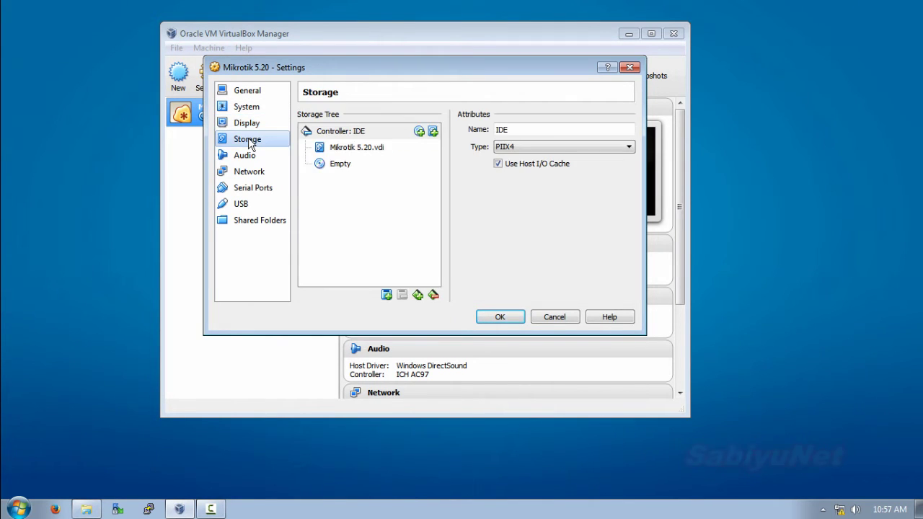
pyautogui.click(366, 149)
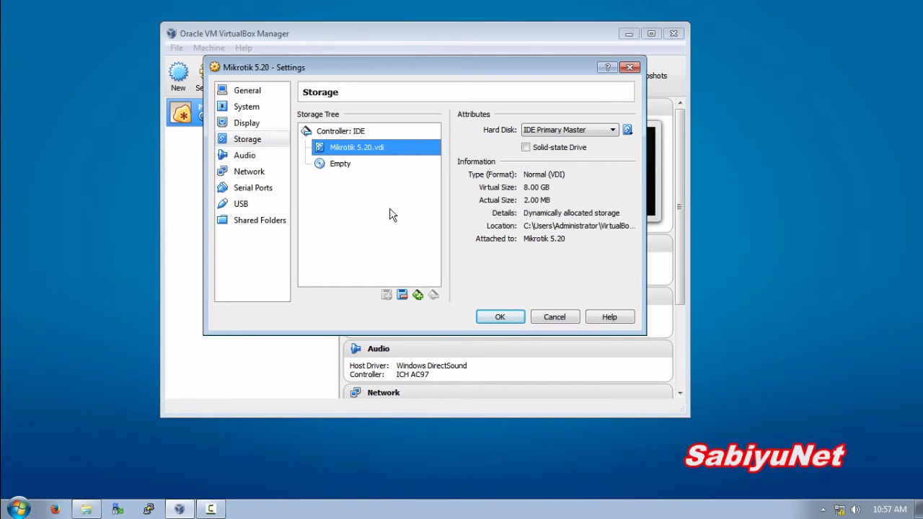
pyautogui.click(402, 294)
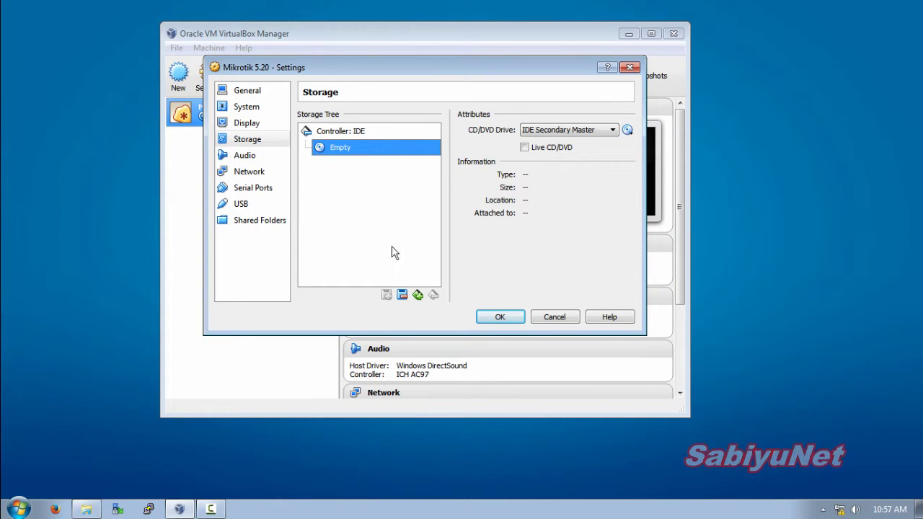
# - Load the Mikrotik-5.20 disk image from the Documents library into the machine's empty CD/DVD drive
pyautogui.click(628, 132)
pyautogui.click(640, 147)
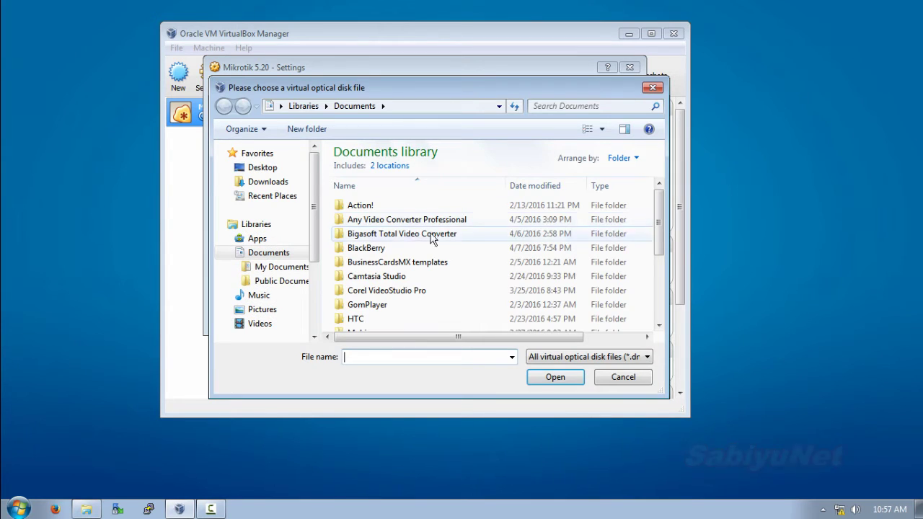
pyautogui.moveTo(656, 227); pyautogui.dragTo(667, 307)
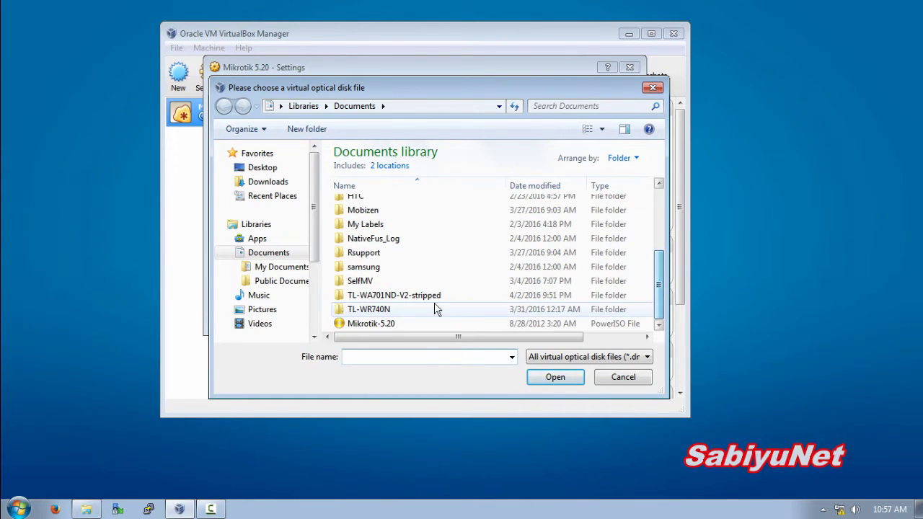
pyautogui.click(384, 326)
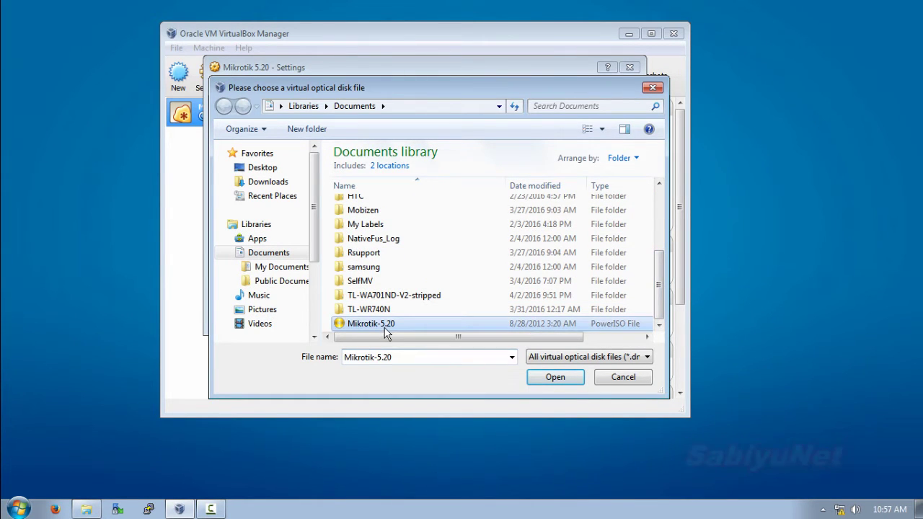
pyautogui.click(554, 378)
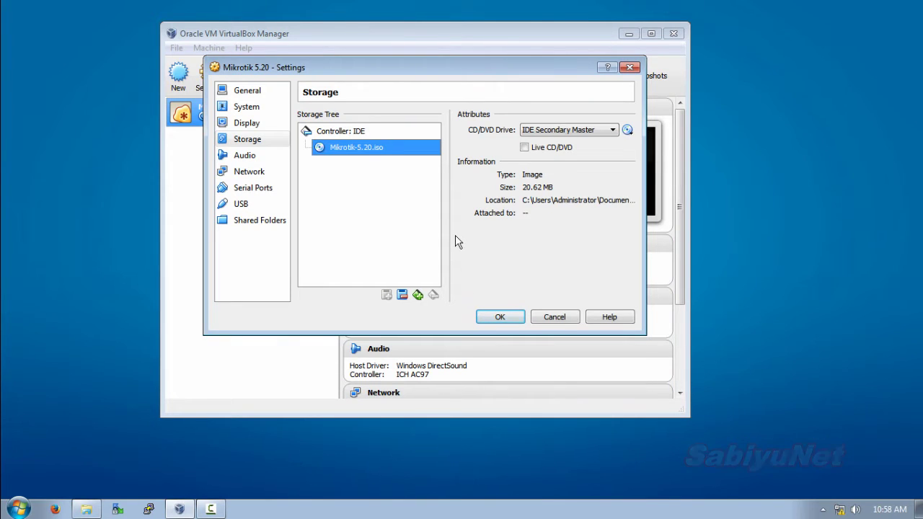
# - Attach network Adapter 1 to Host-only Adapter and set its promiscuous mode to Allow All
pyautogui.click(242, 179)
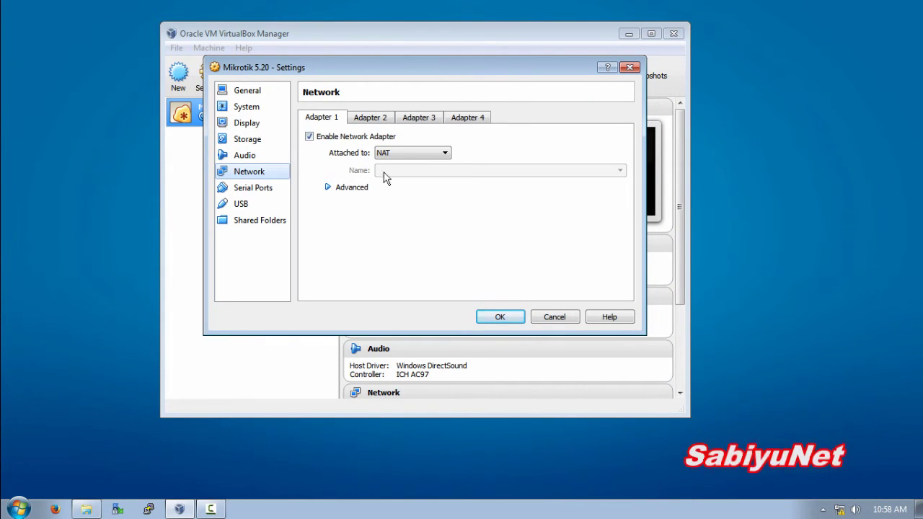
pyautogui.click(399, 154)
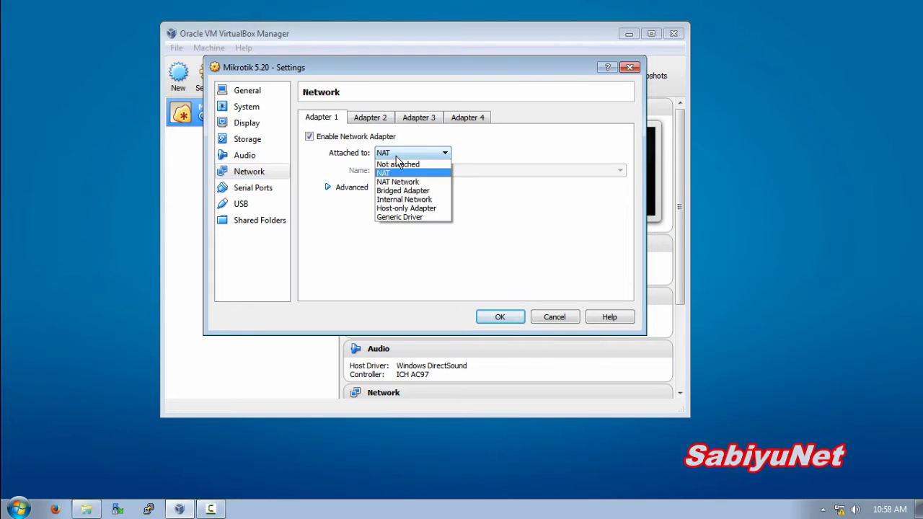
pyautogui.click(402, 207)
pyautogui.click(337, 187)
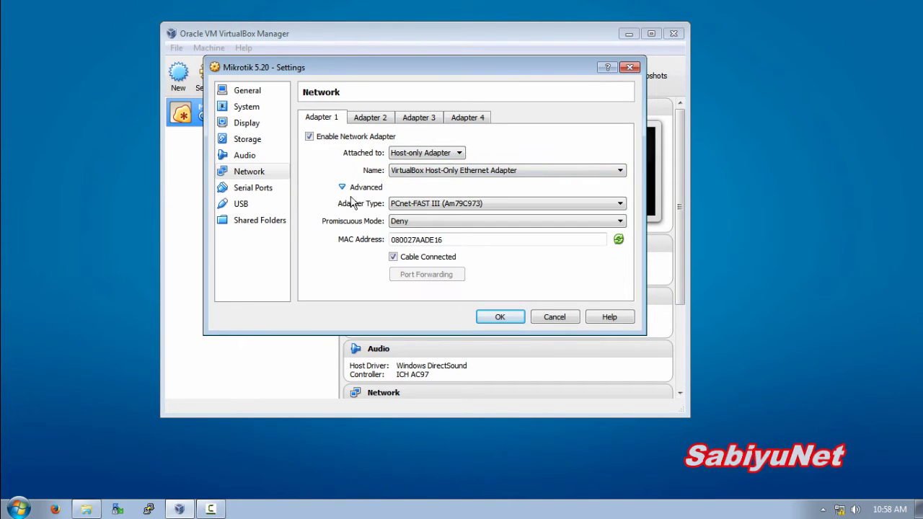
pyautogui.click(397, 221)
pyautogui.click(407, 248)
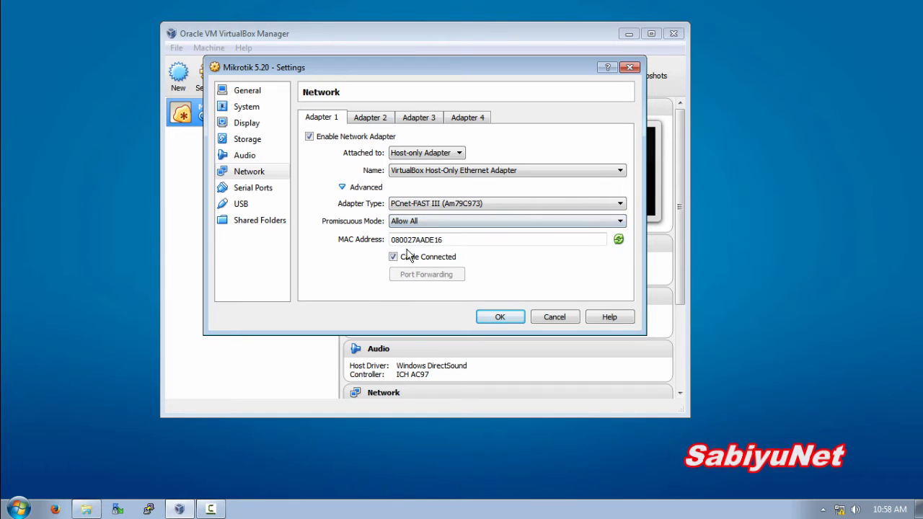
# - Add a USB device filter for the JMicron USB to ATA/ATAPI bridge [0100] and save the machine settings
pyautogui.click(248, 191)
pyautogui.click(248, 206)
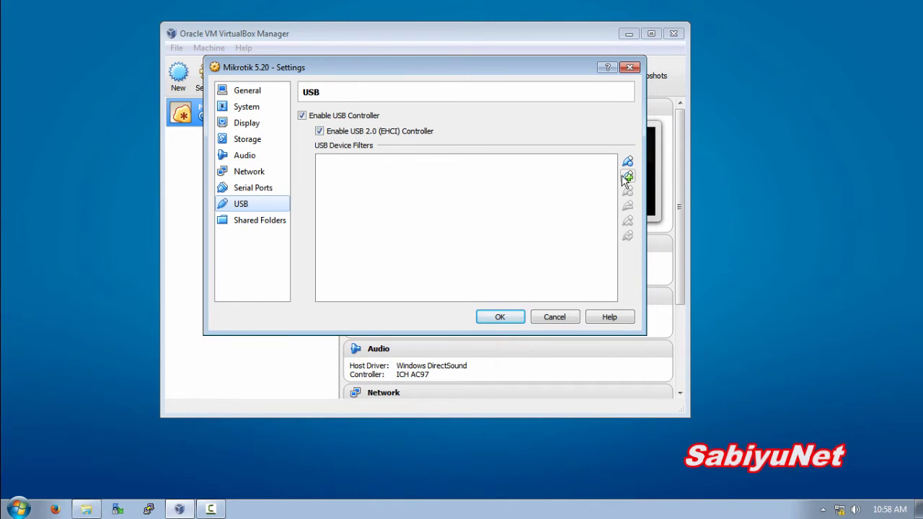
pyautogui.click(626, 178)
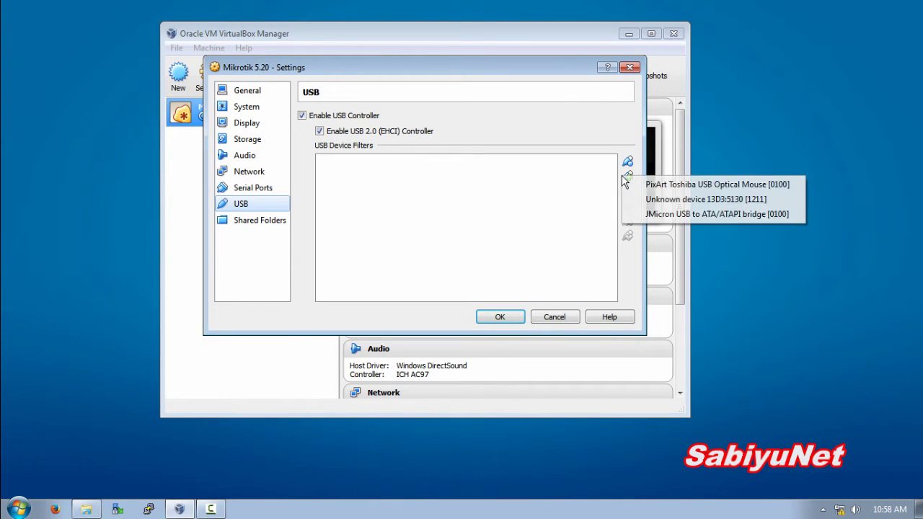
pyautogui.click(660, 214)
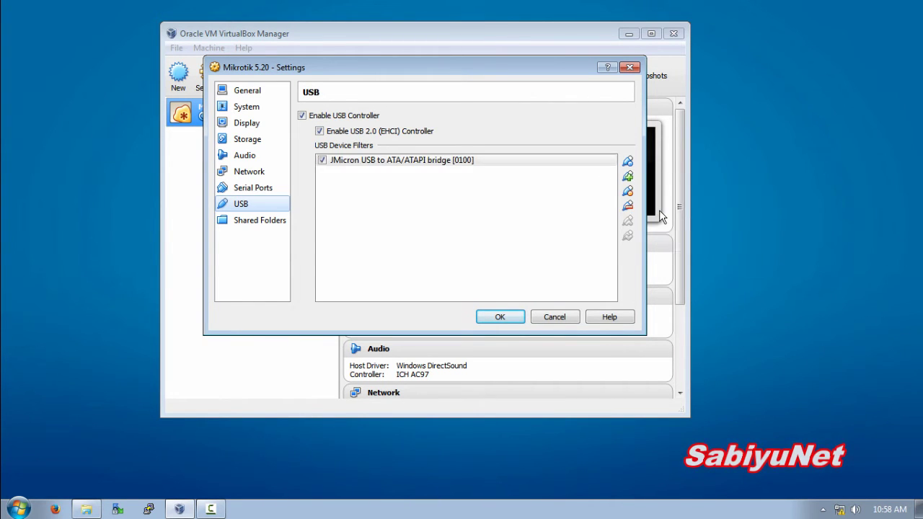
pyautogui.click(500, 317)
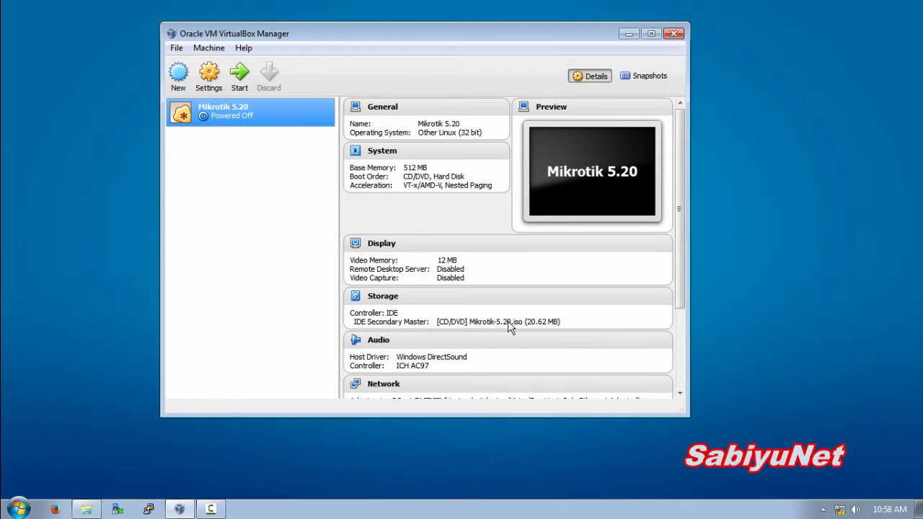
# - Start the Mikrotik 5.20 virtual machine and dismiss the keyboard capture and mouse integration notices
pyautogui.click(240, 75)
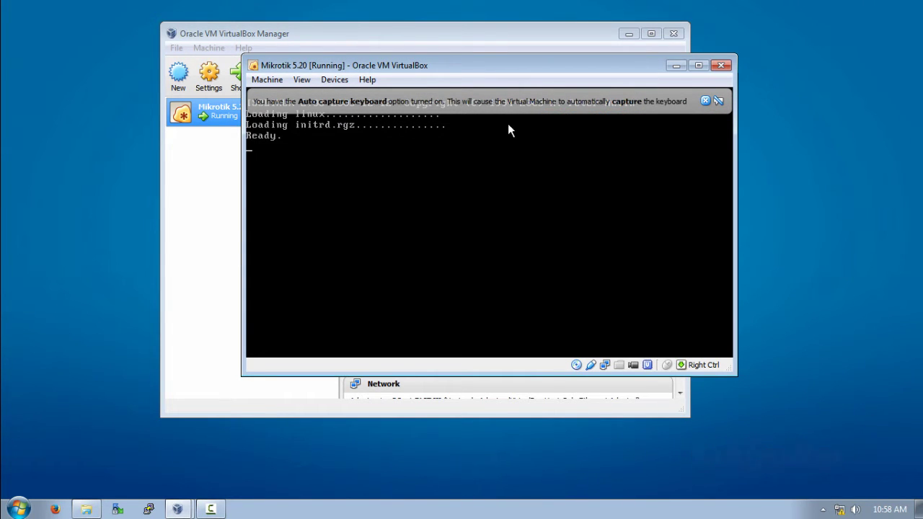
pyautogui.click(704, 101)
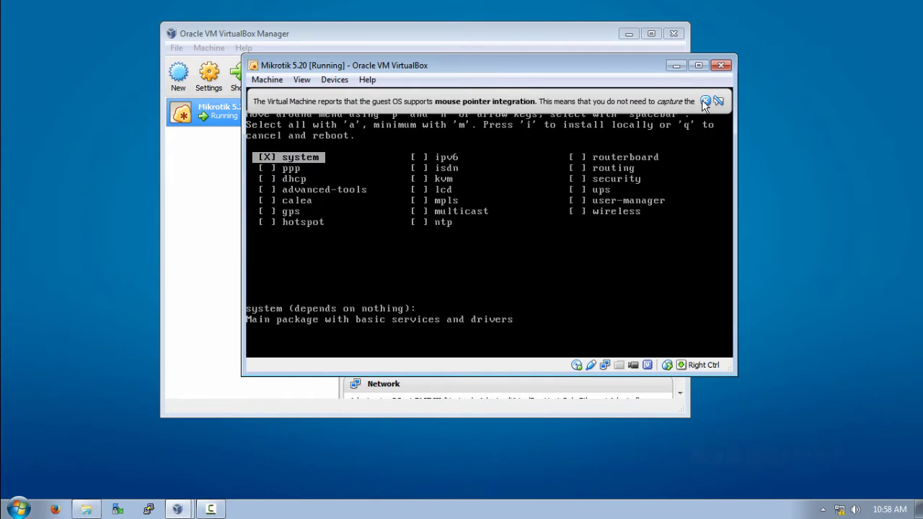
pyautogui.click(704, 101)
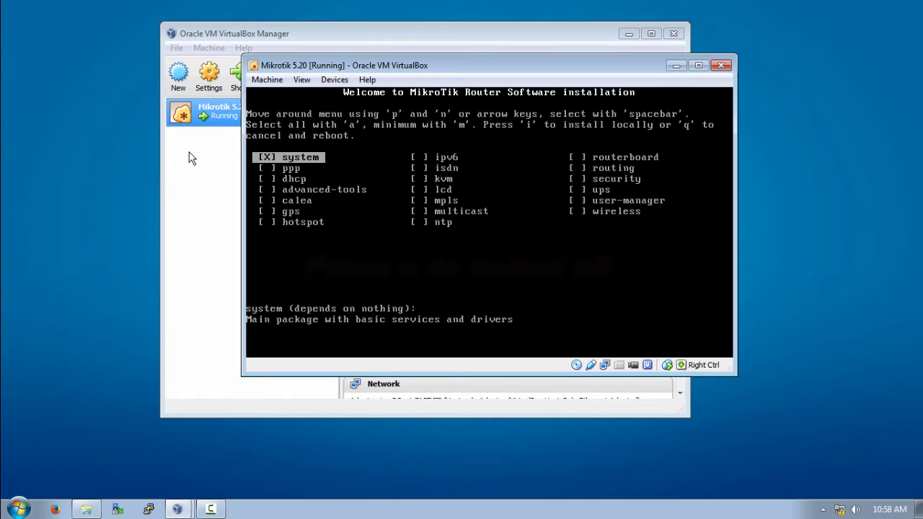
# - Select all RouterOS packages and install them locally without keeping the old configuration, agreeing to erase the disk
pyautogui.press('a')
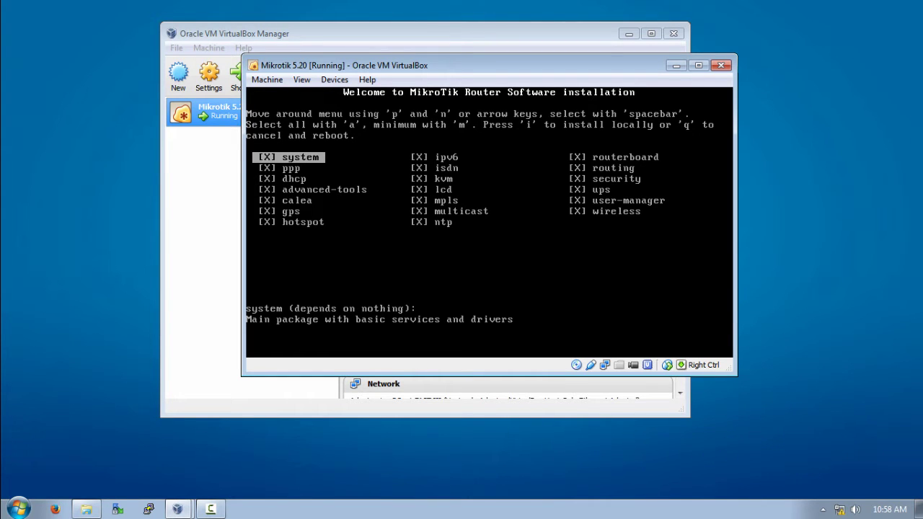
pyautogui.press('i')
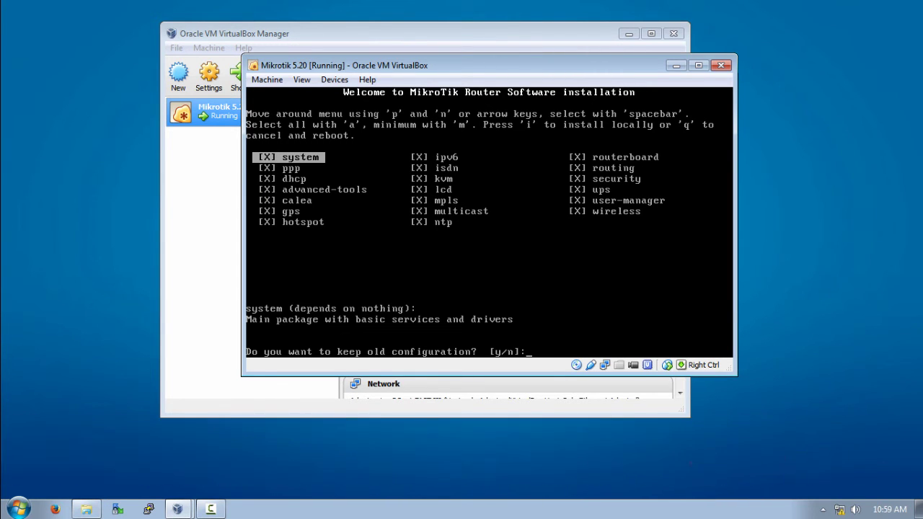
pyautogui.press('n')
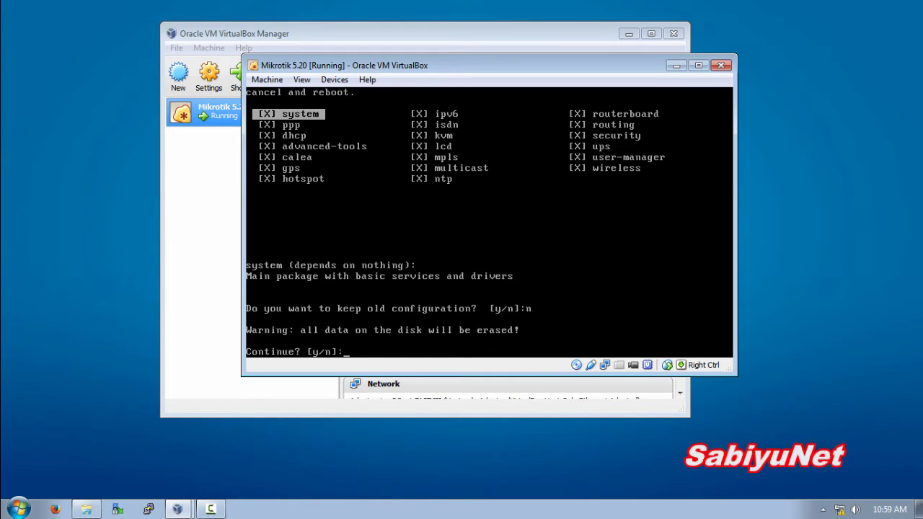
pyautogui.press('y')
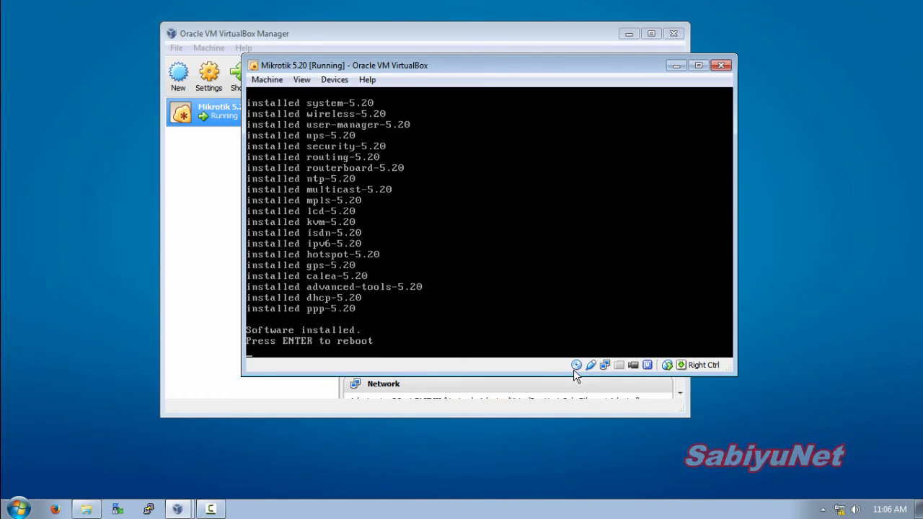
# - Remove the installation disk from the virtual CD/DVD drive and reboot the virtual machine
pyautogui.moveTo(576, 372)
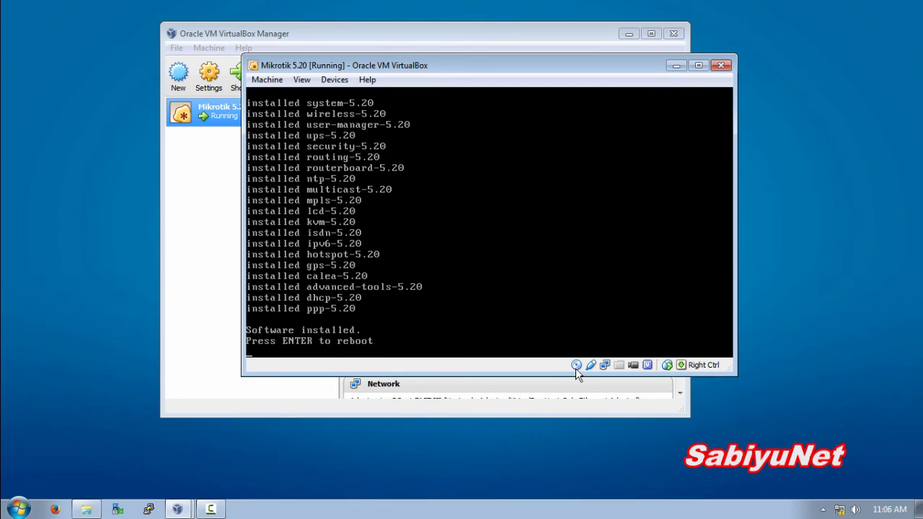
pyautogui.click(576, 367)
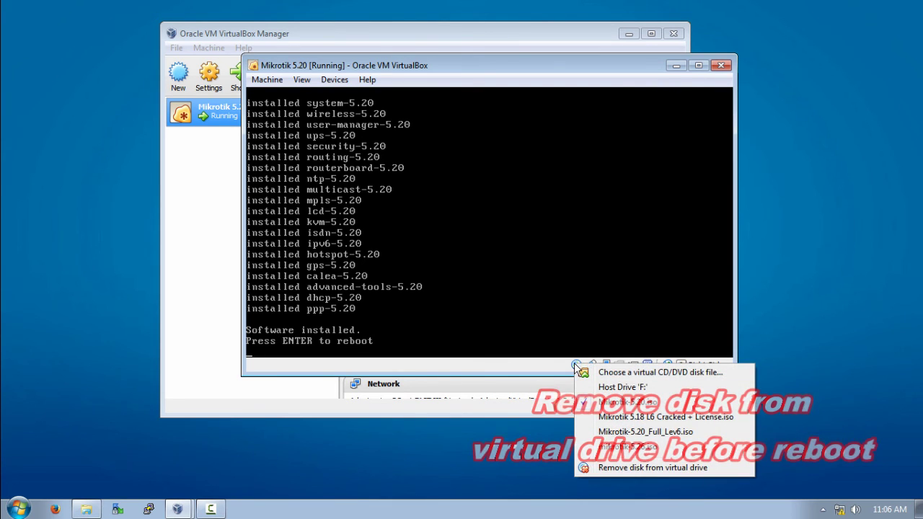
pyautogui.click(607, 467)
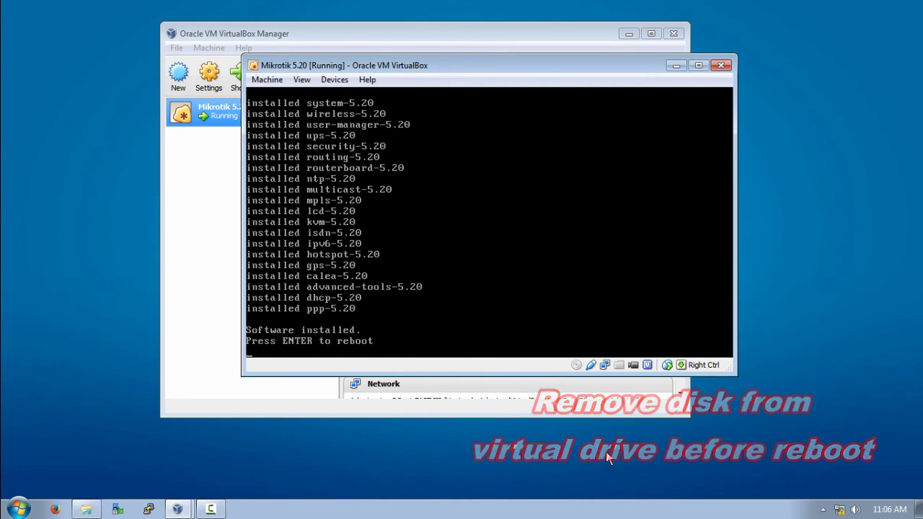
pyautogui.click(593, 377)
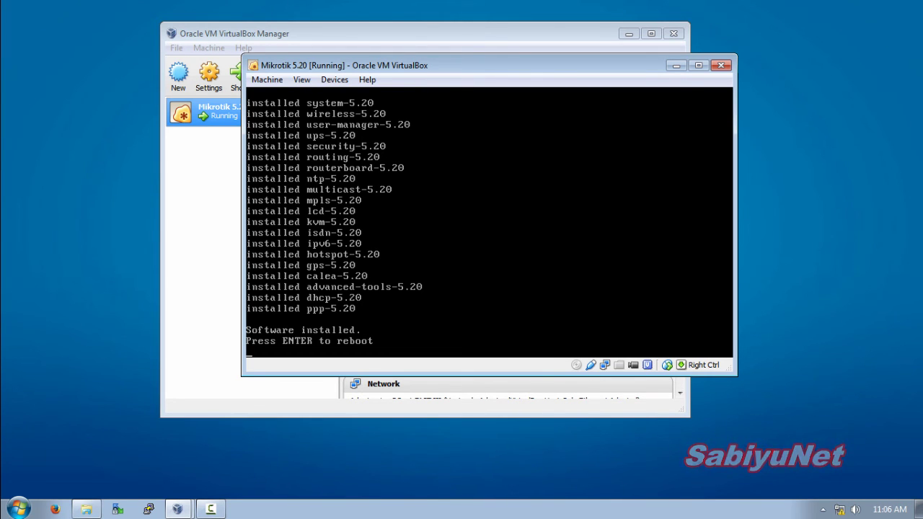
pyautogui.press('Return')
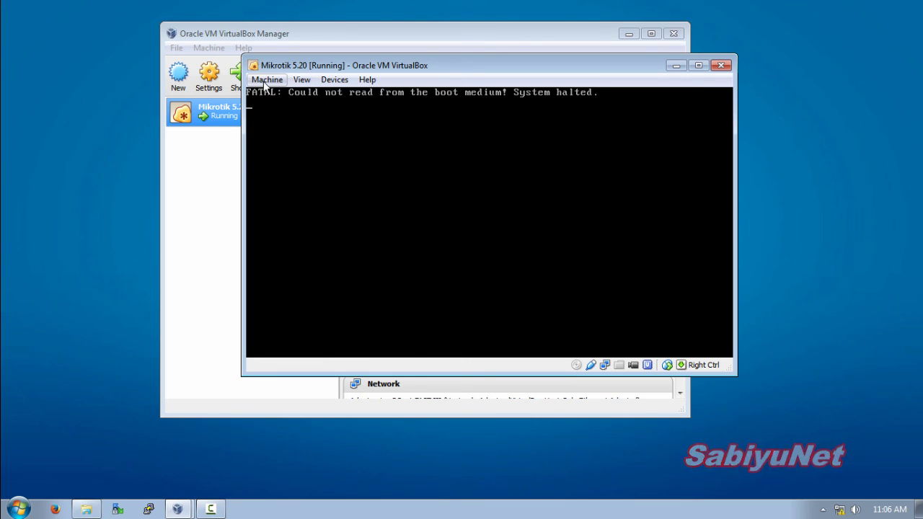
# - Close the running Mikrotik 5.20 virtual machine by powering it off
pyautogui.click(266, 81)
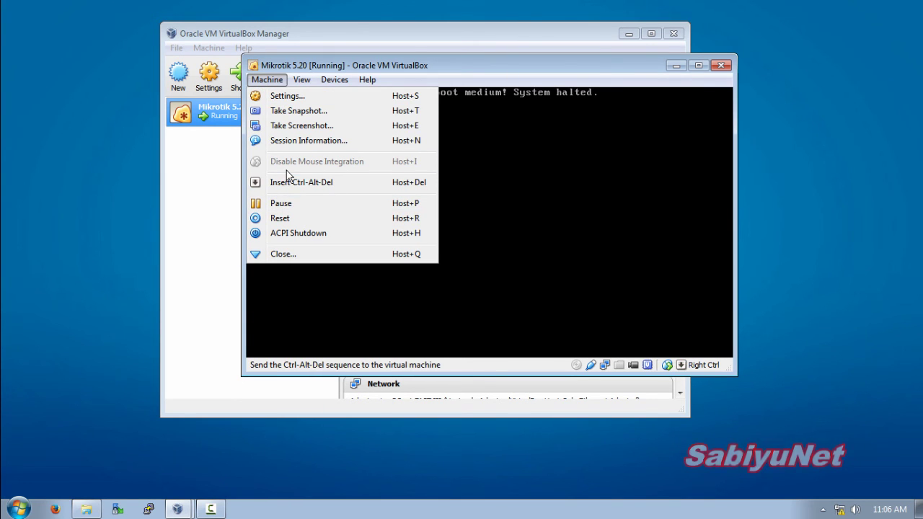
pyautogui.click(282, 254)
pyautogui.click(470, 232)
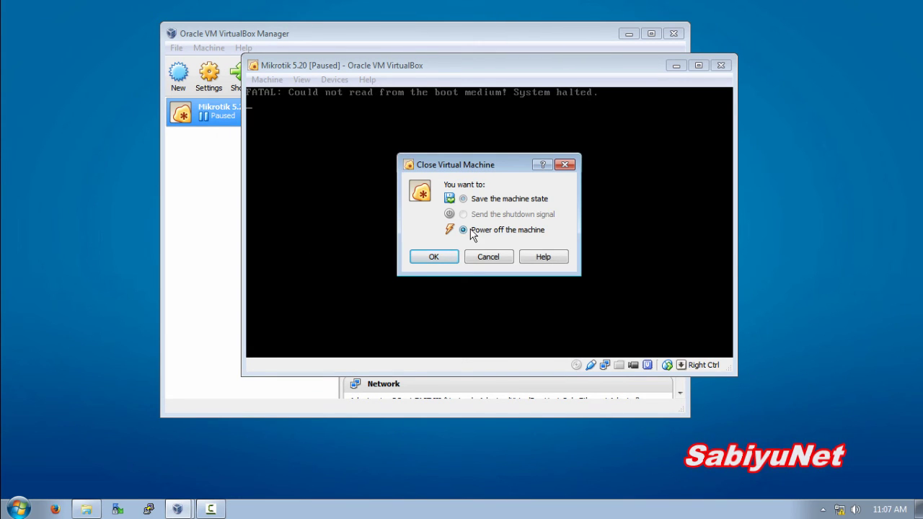
pyautogui.click(444, 254)
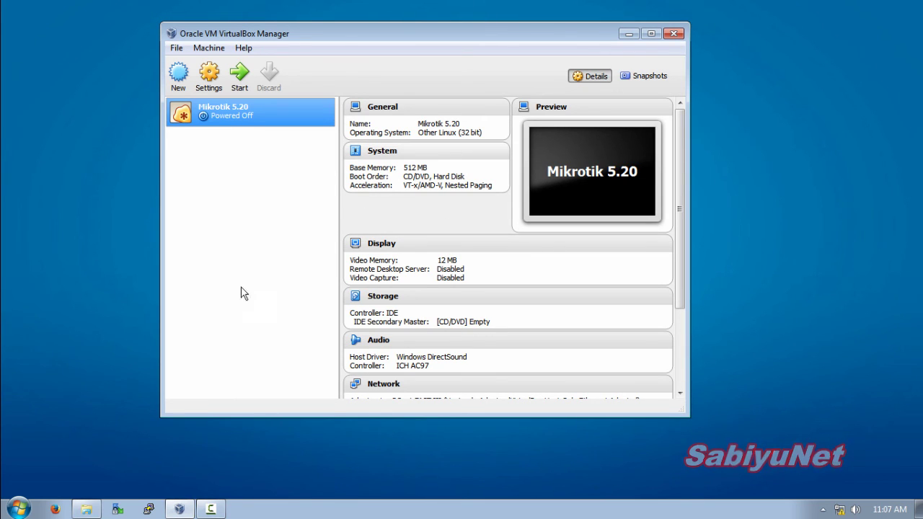
# - Check the computer's drives in Windows Explorer, and examine the USB disk's partitions in MiniTool Partition Wizard
pyautogui.click(86, 509)
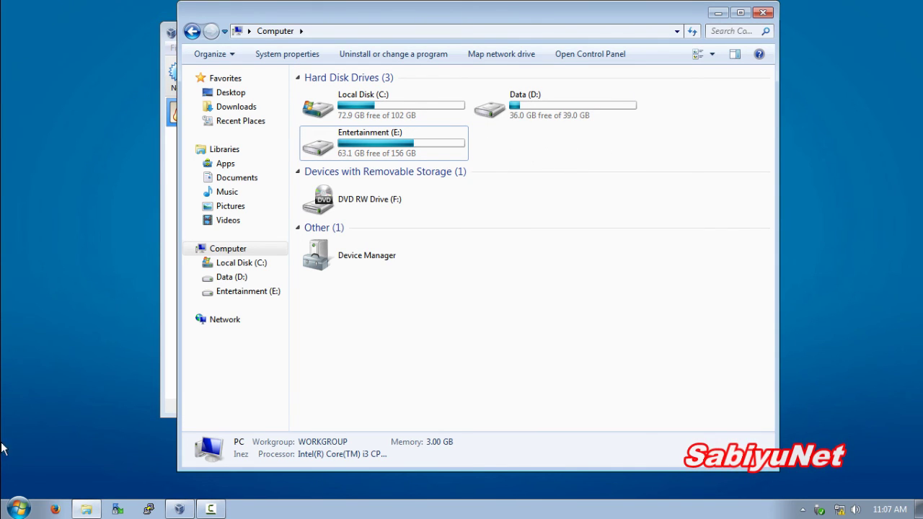
pyautogui.click(18, 507)
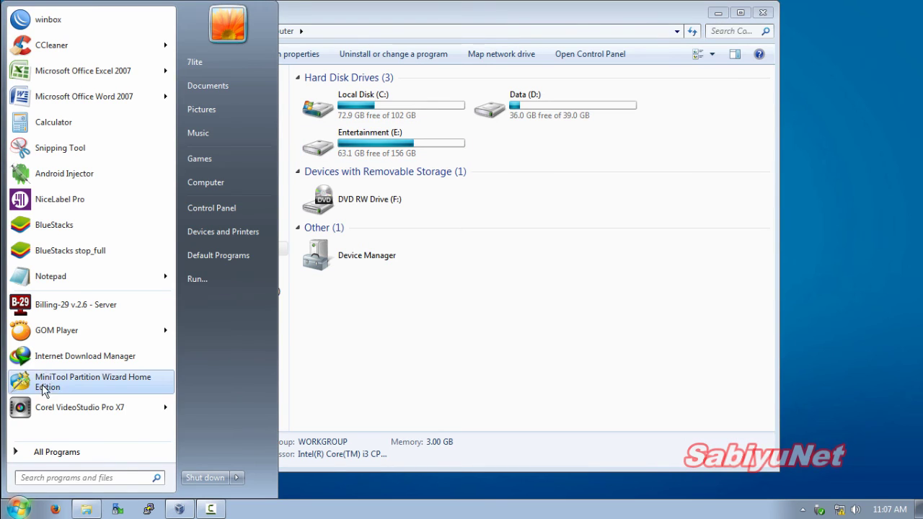
pyautogui.click(48, 385)
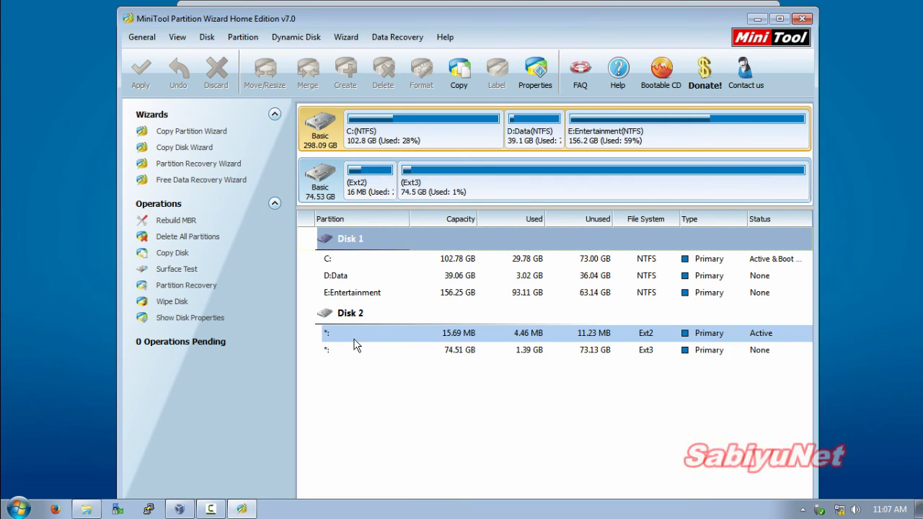
# - Close MiniTool Partition Wizard and the Computer window, and exit VirtualBox Manager
pyautogui.click(802, 19)
pyautogui.click(768, 14)
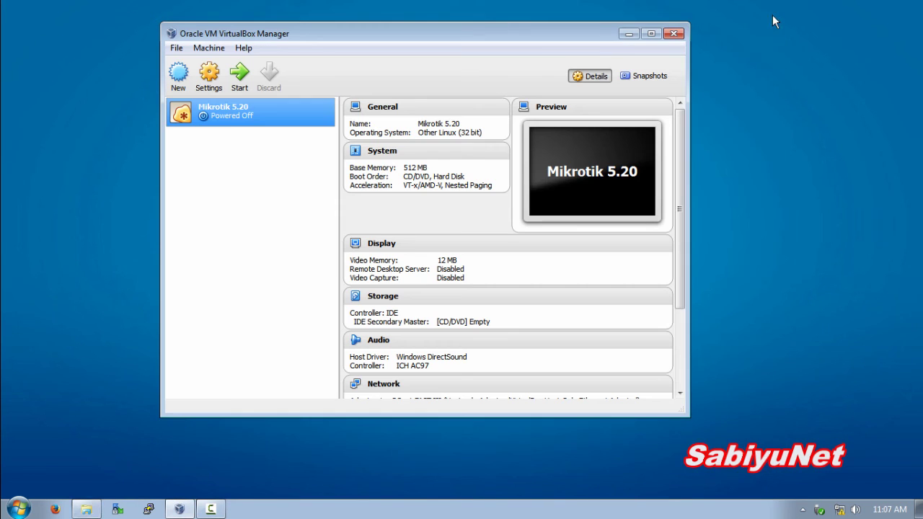
pyautogui.click(176, 47)
pyautogui.click(181, 135)
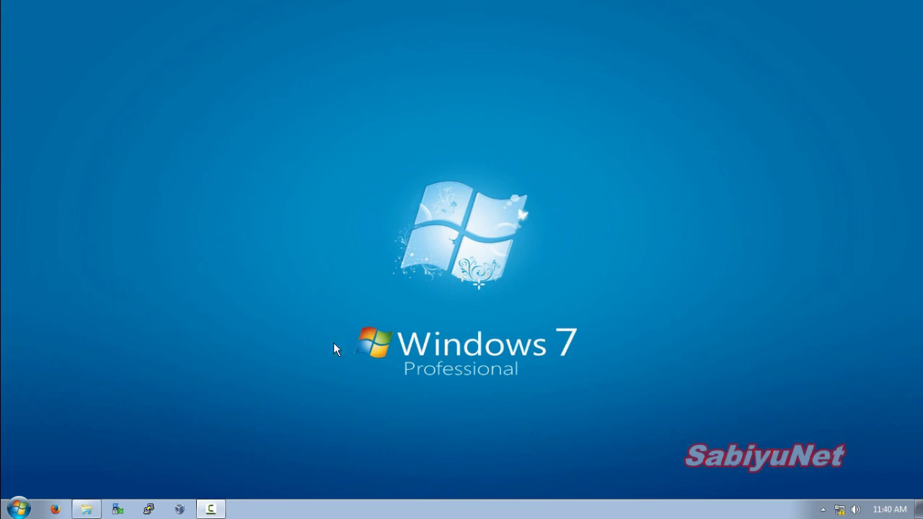
# - Open WinBox, refresh the neighbor list and connect to the MikroTik 5.20 x86 router with the login admin
pyautogui.click(19, 508)
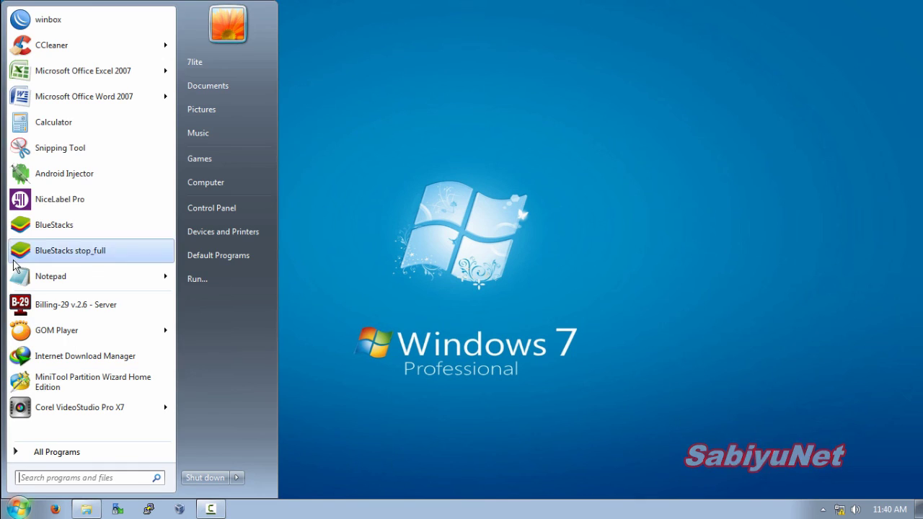
pyautogui.click(10, 18)
pyautogui.click(485, 269)
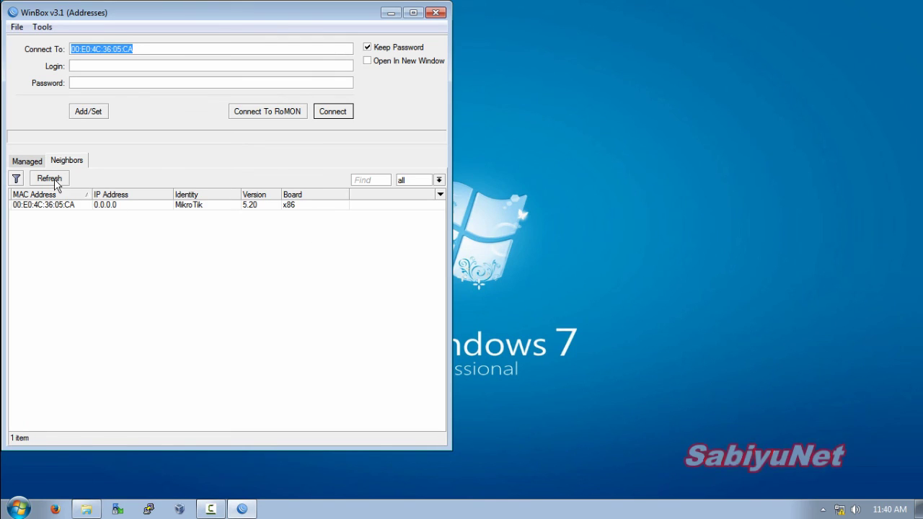
pyautogui.click(56, 180)
pyautogui.click(75, 206)
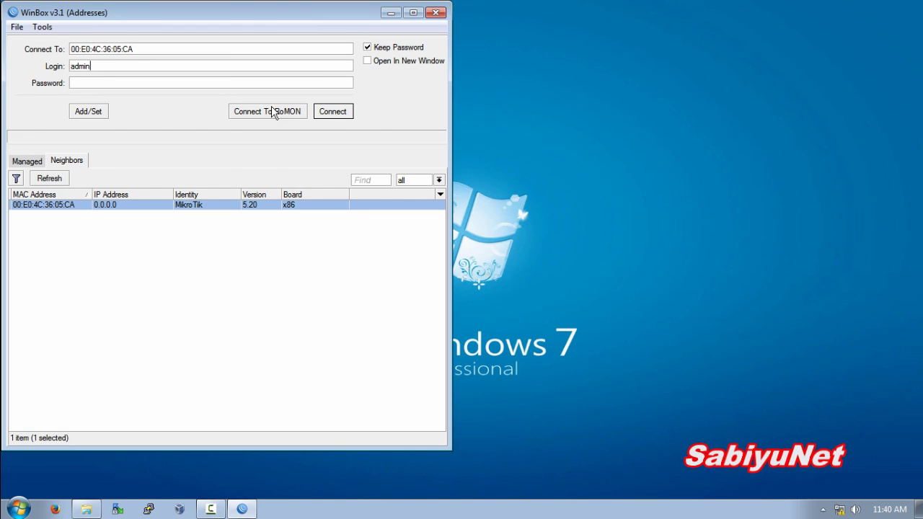
pyautogui.click(329, 115)
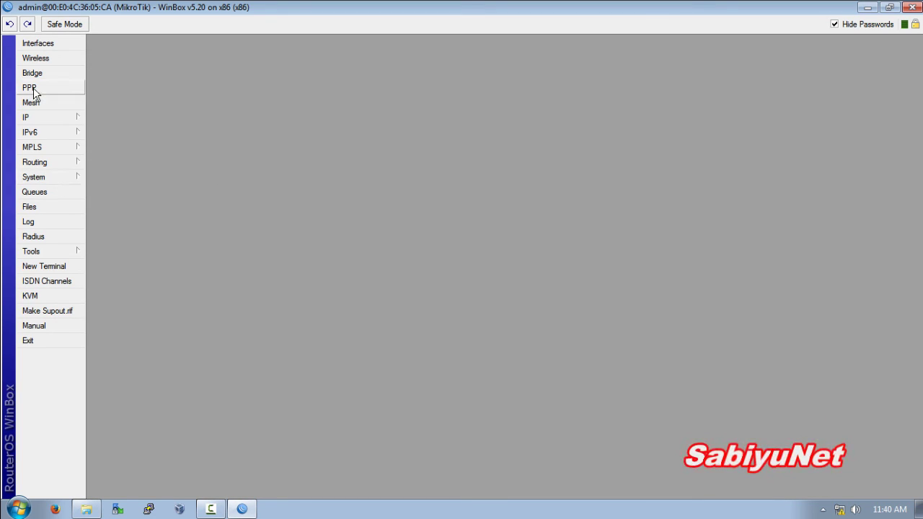
# - Open the router's interface list, move it clear of the lower workspace and examine the ether1 interface
pyautogui.click(35, 46)
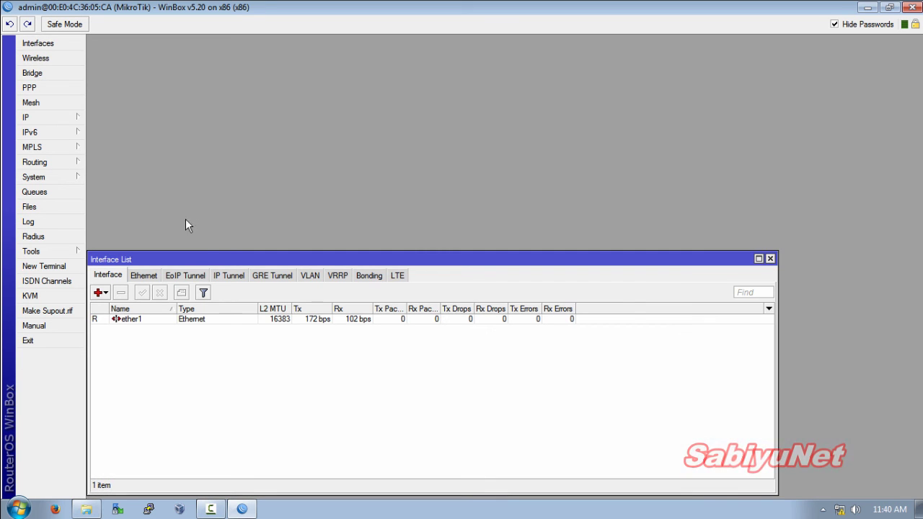
pyautogui.moveTo(207, 258); pyautogui.dragTo(211, 44)
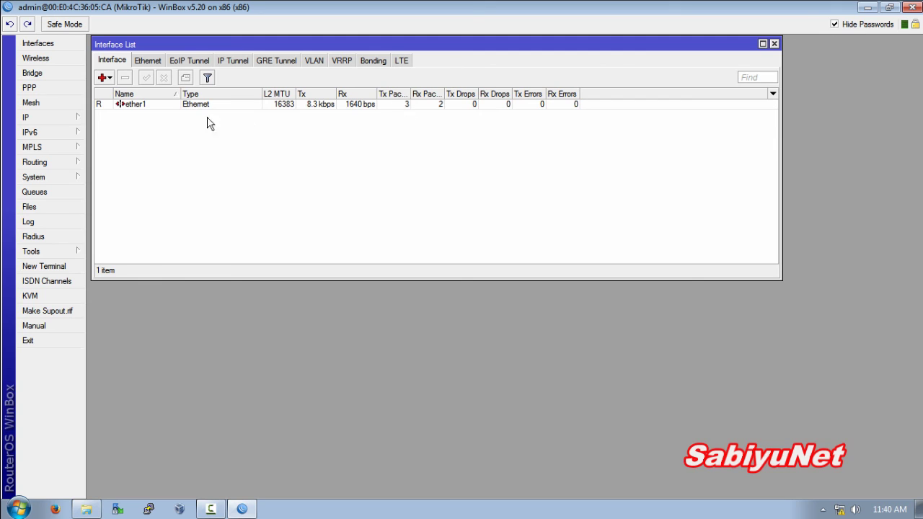
pyautogui.click(173, 106)
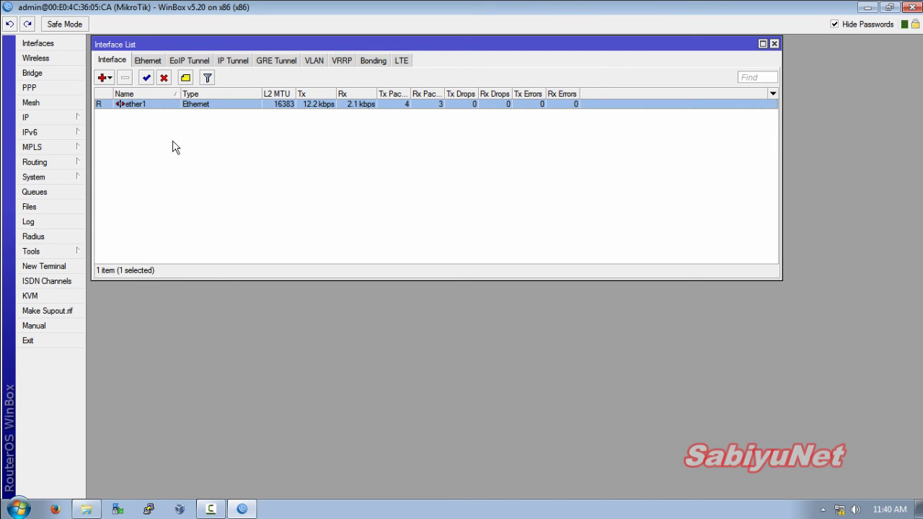
# - Examine the router's system resources, particularly its free memory, and close the Resources and Interface List windows
pyautogui.click(48, 174)
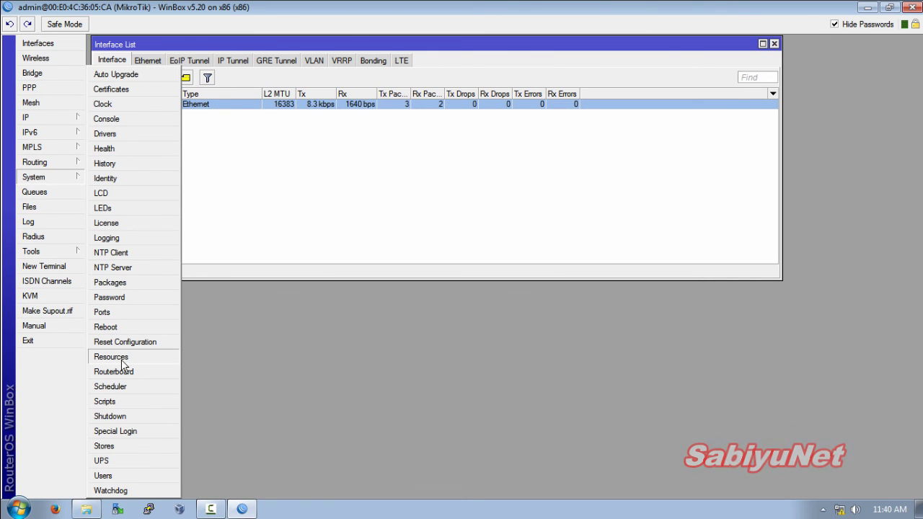
pyautogui.click(110, 357)
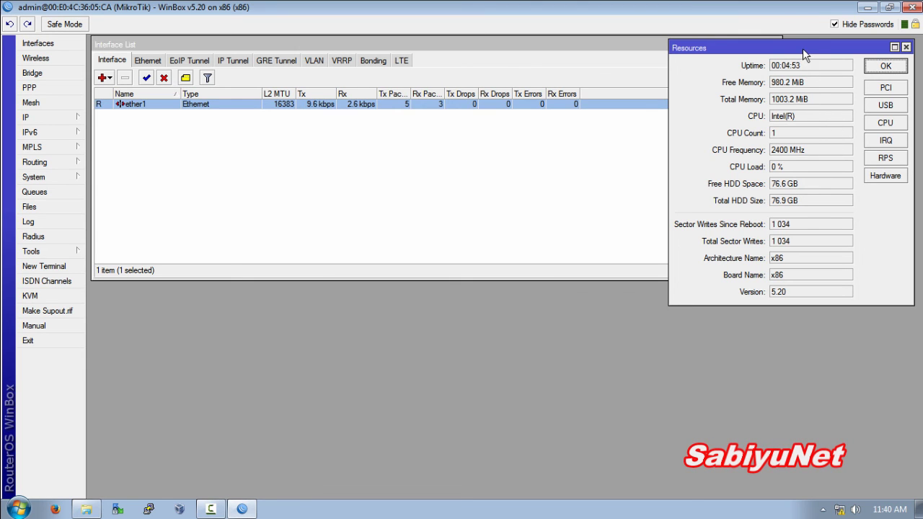
pyautogui.moveTo(802, 48); pyautogui.dragTo(468, 126)
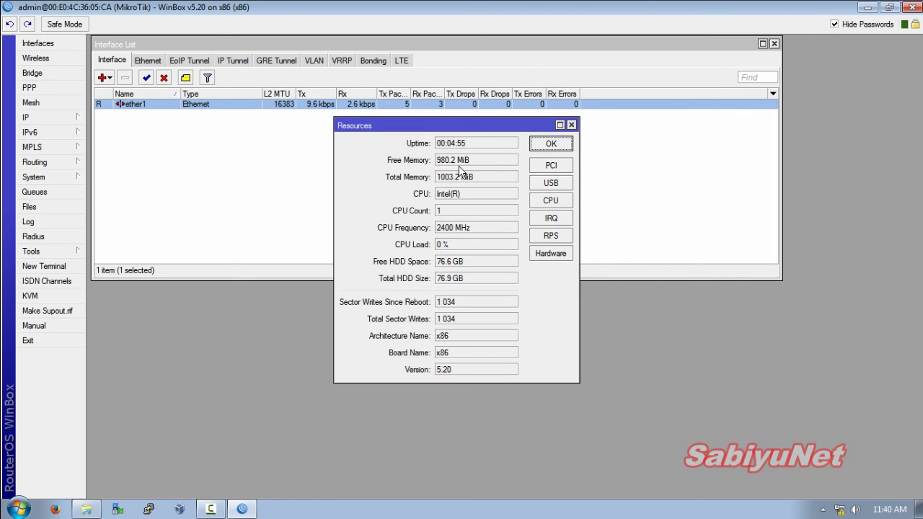
pyautogui.moveTo(470, 161); pyautogui.dragTo(433, 160)
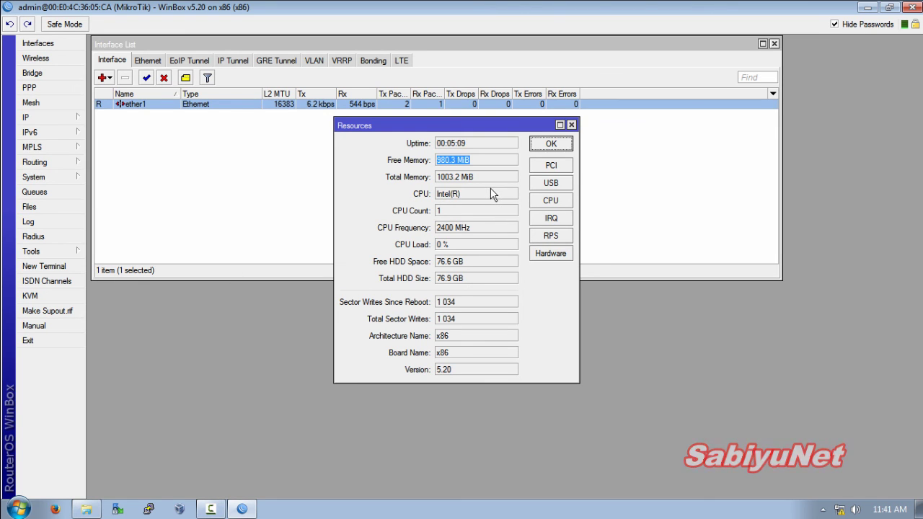
pyautogui.click(571, 125)
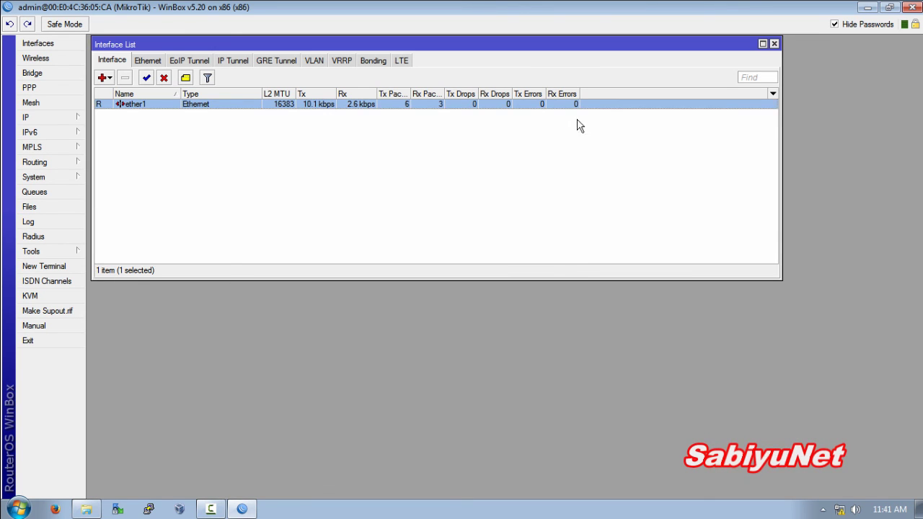
pyautogui.click(773, 45)
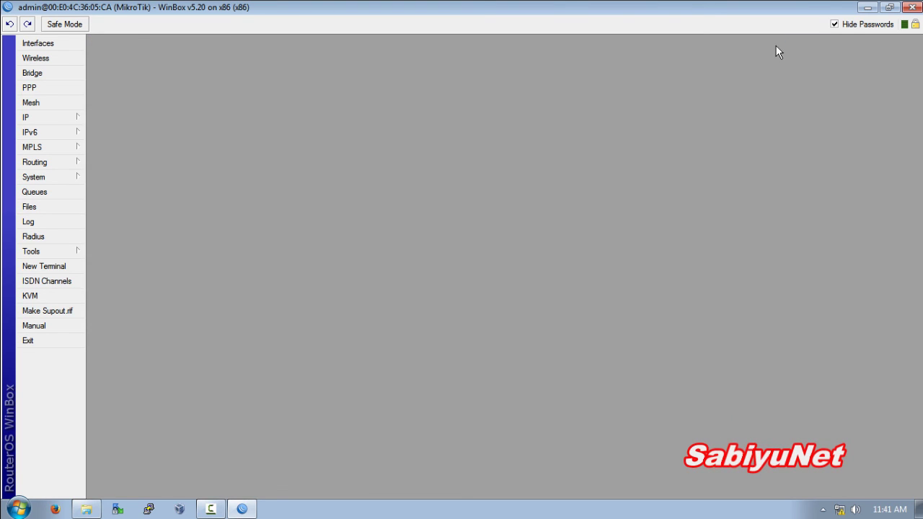
# - Shut down the router from WinBox and confirm the shutdown
pyautogui.click(40, 180)
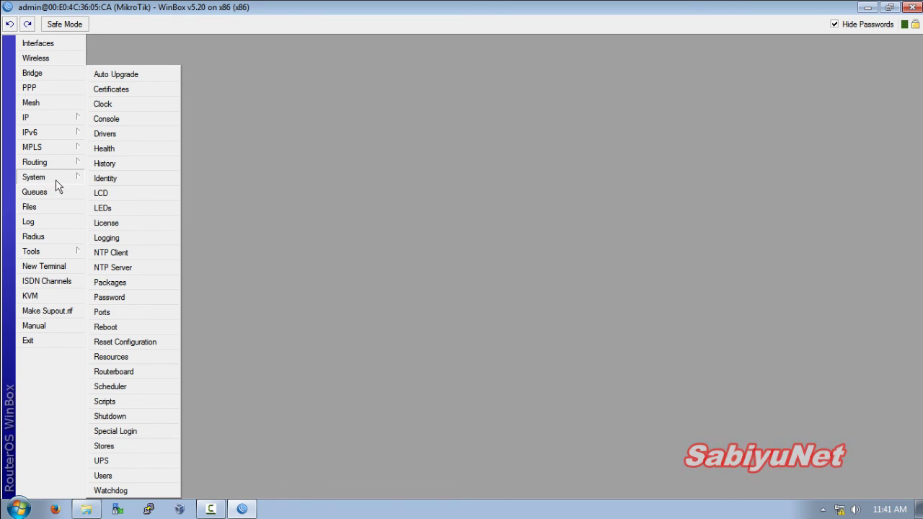
pyautogui.click(109, 418)
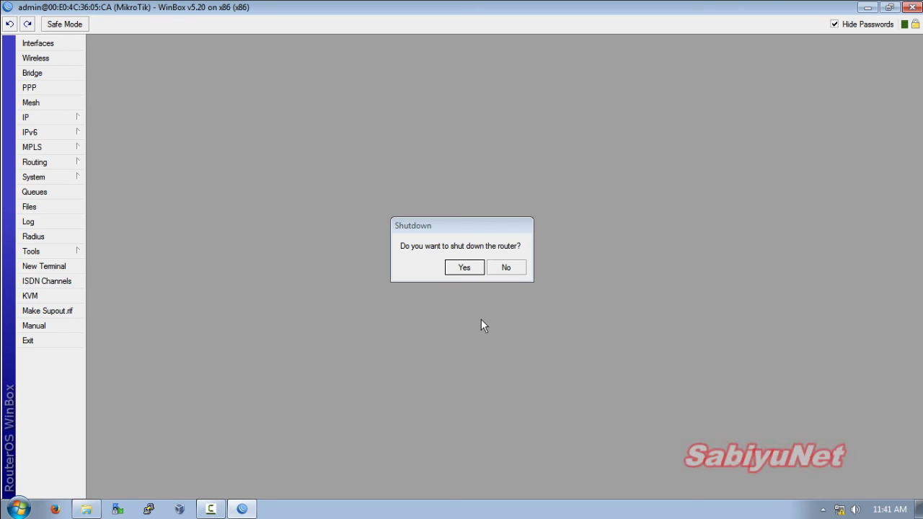
pyautogui.click(465, 267)
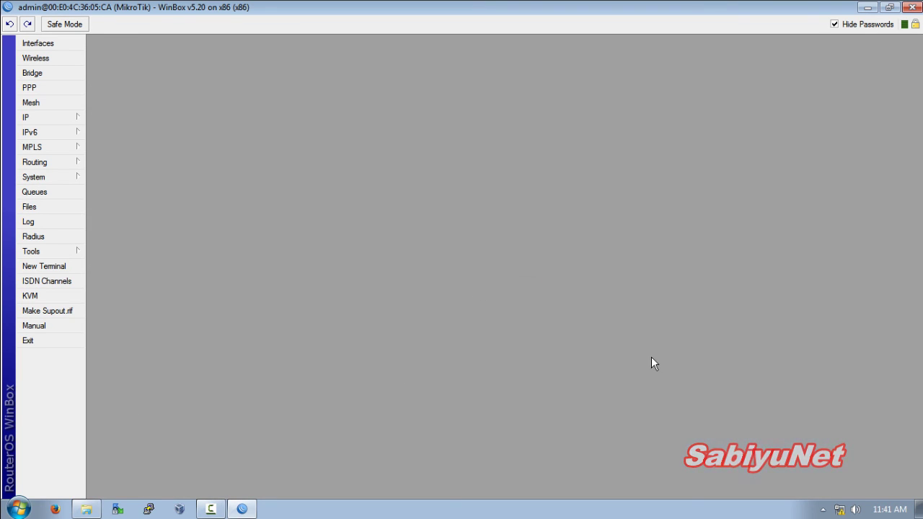